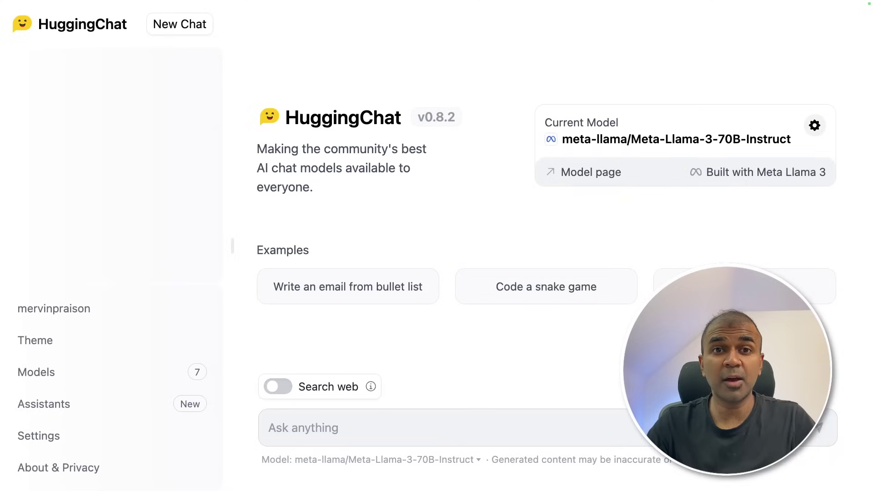
Scroll the channel's Videos grid and choose a notification option from the Subscribed dropdown
{"action": "left_click", "coordinate": [705, 139]}
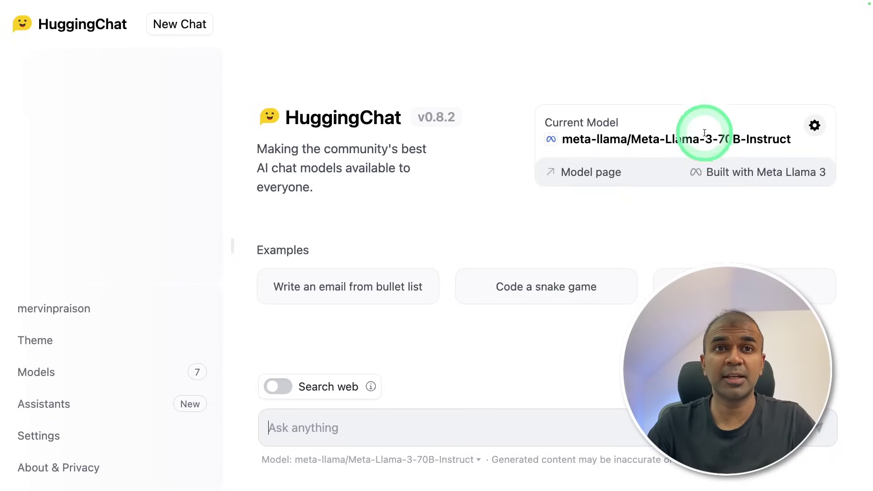
{"action": "left_click", "coordinate": [799, 141]}
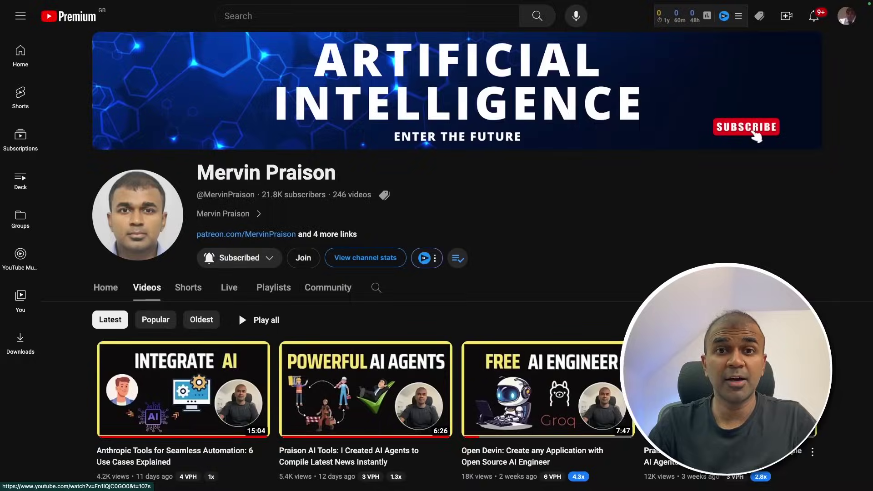
{"action": "scroll", "coordinate": [239, 312], "scroll_direction": "down", "scroll_amount": 15}
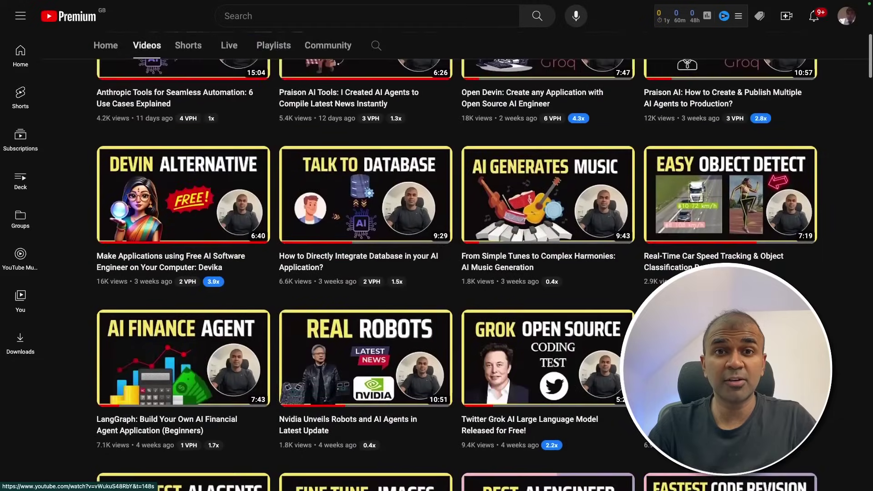
{"action": "scroll", "coordinate": [455, 273], "scroll_direction": "down", "scroll_amount": 15}
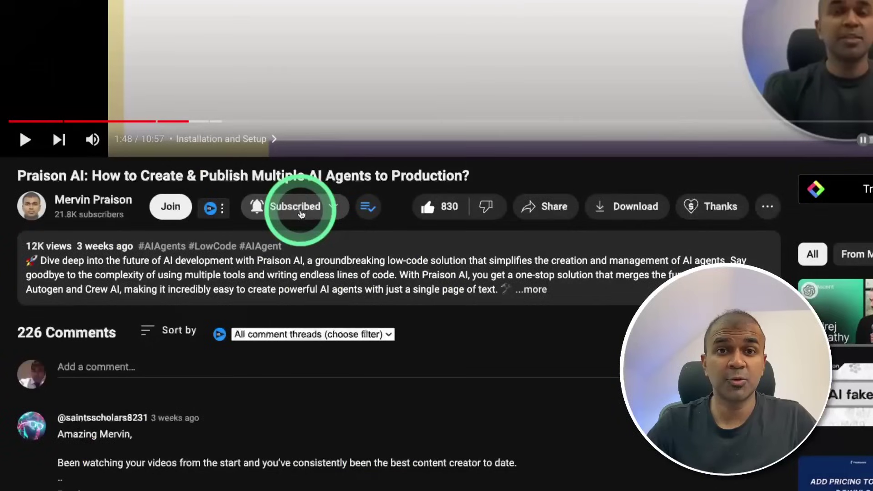
{"action": "left_click", "coordinate": [301, 213]}
{"action": "left_click", "coordinate": [306, 229]}
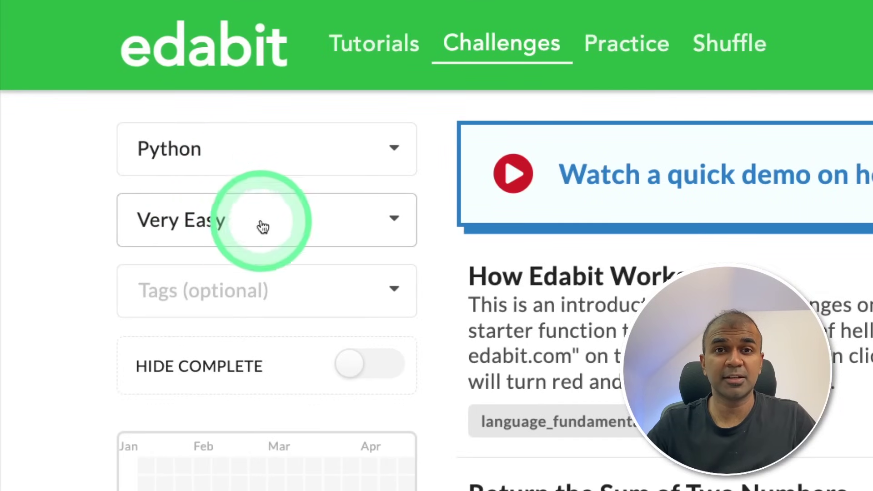
Open 'Return the Sum of Two Numbers' and send its description and examples to Llama 3
{"action": "scroll", "coordinate": [614, 332], "scroll_direction": "down", "scroll_amount": 5}
{"action": "left_click", "coordinate": [623, 270]}
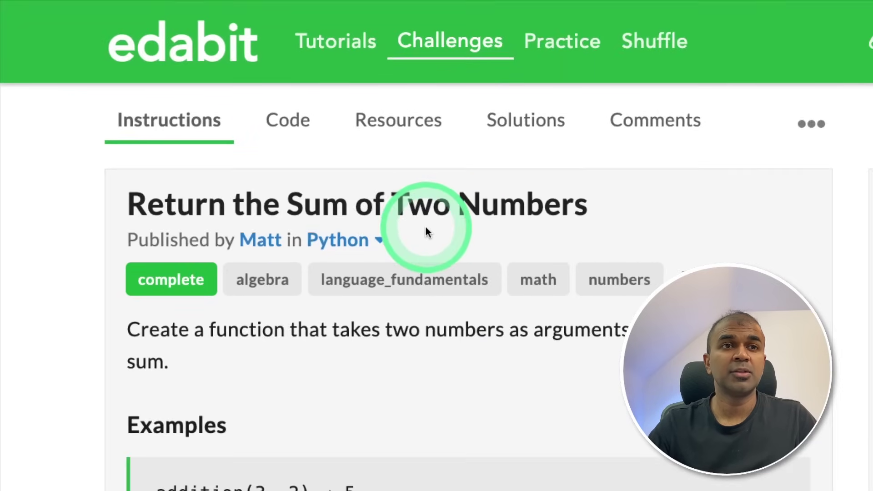
{"action": "left_click_drag", "start_coordinate": [287, 202], "coordinate": [514, 206]}
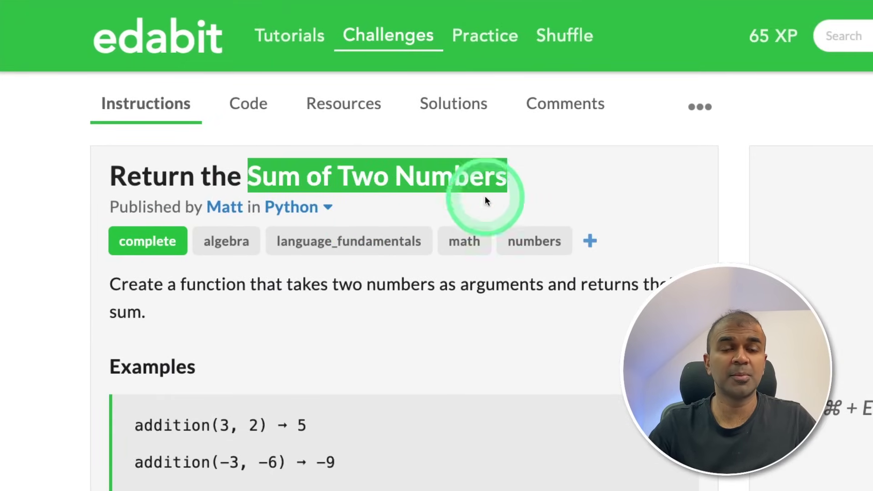
{"action": "left_click_drag", "start_coordinate": [110, 284], "coordinate": [446, 490]}
{"action": "key", "text": "super+c"}
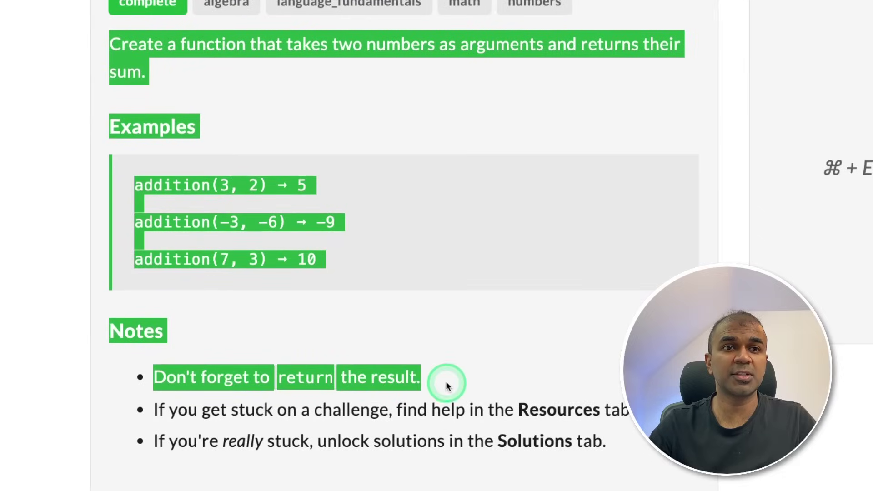
{"action": "left_click", "coordinate": [390, 423]}
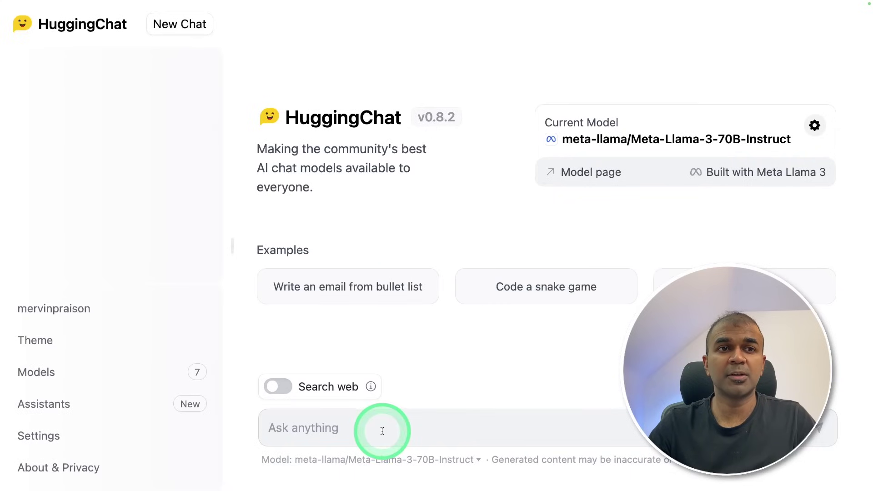
{"action": "key", "text": "super+v"}
{"action": "left_click", "coordinate": [578, 392]}
{"action": "key", "text": "Return"}
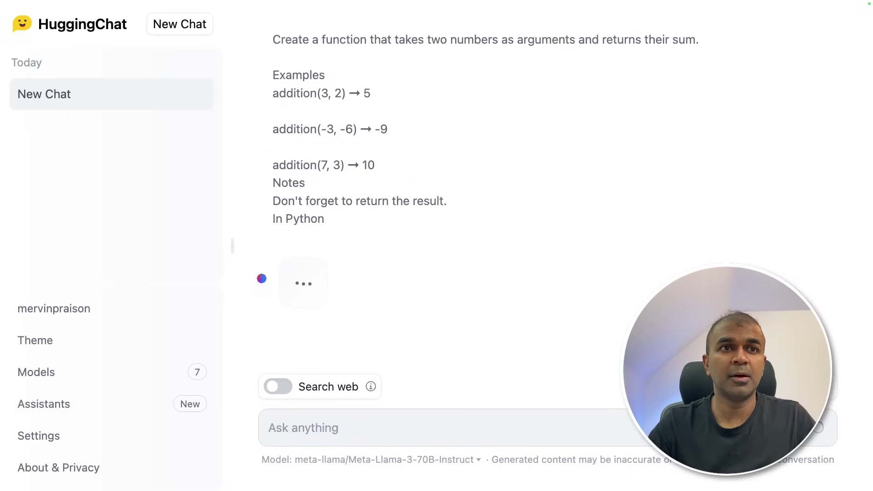
Paste Llama 3's addition function into the Code tab and run the tests
{"action": "left_click", "coordinate": [429, 192]}
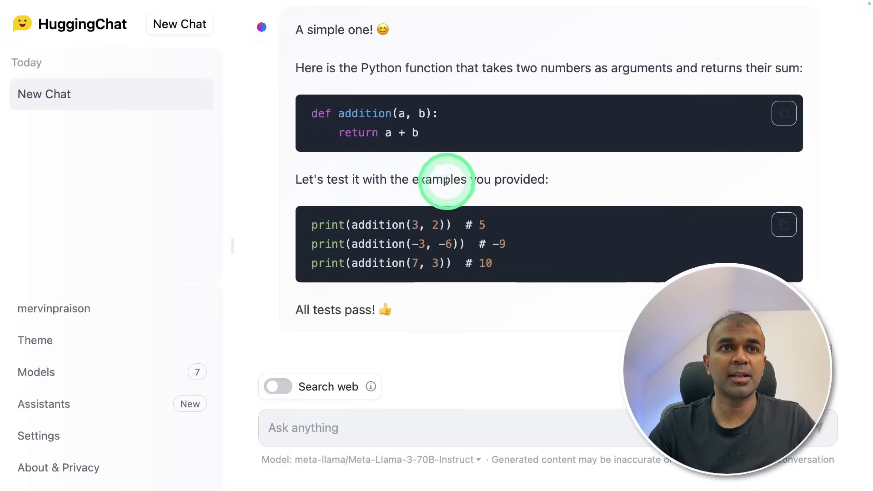
{"action": "left_click", "coordinate": [784, 114]}
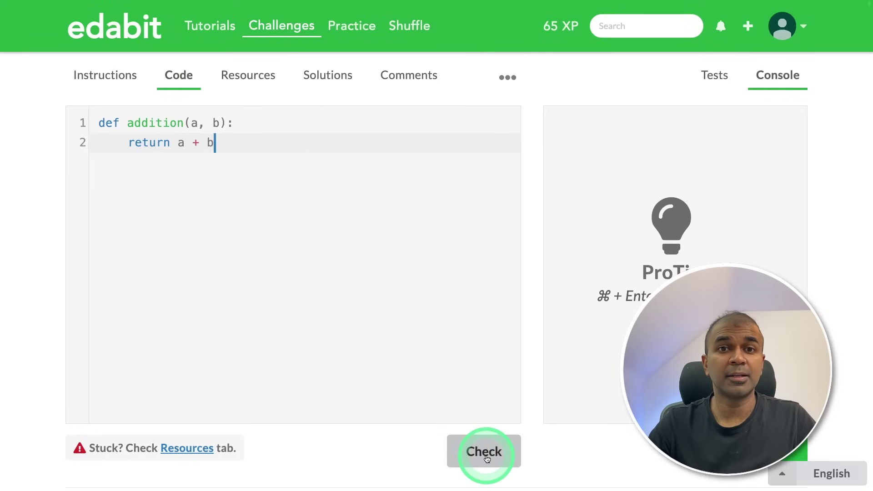
{"action": "left_click", "coordinate": [486, 458]}
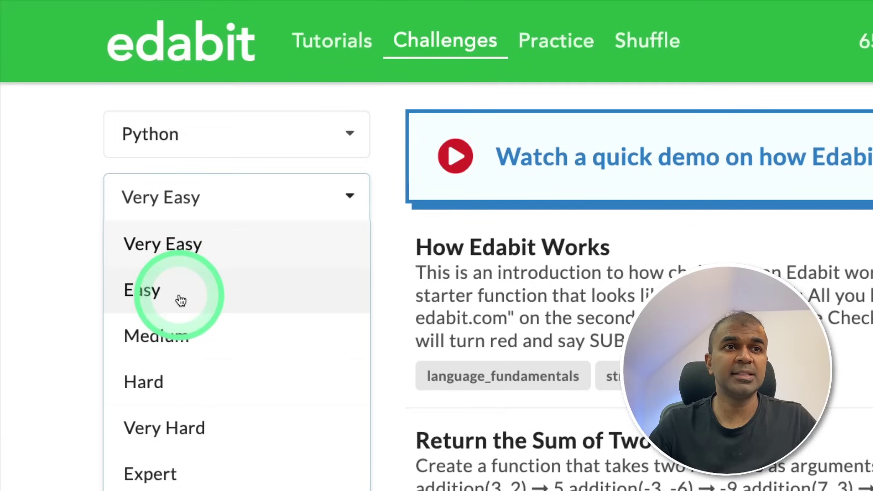
Filter to Easy, send Find the Discount to Llama 3, and test its dis function
{"action": "left_click", "coordinate": [179, 298]}
{"action": "left_click", "coordinate": [566, 258]}
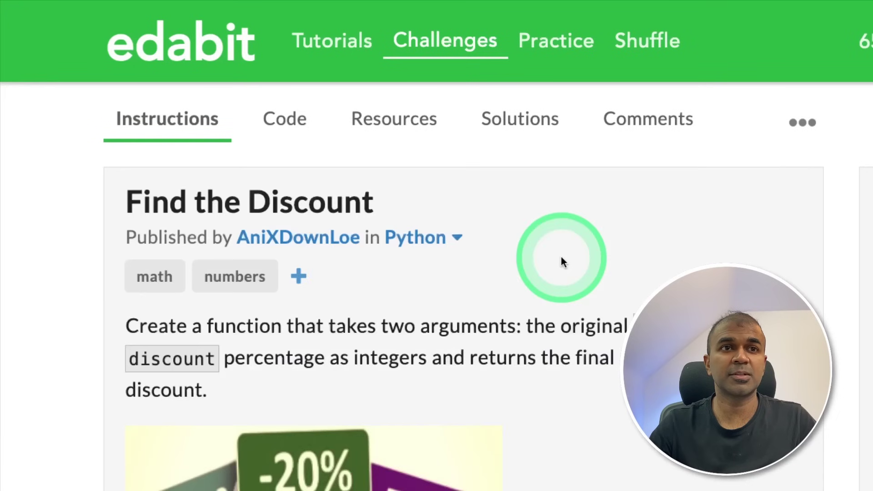
{"action": "left_click_drag", "start_coordinate": [82, 209], "coordinate": [365, 349]}
{"action": "scroll", "coordinate": [390, 338], "scroll_direction": "down", "scroll_amount": 7}
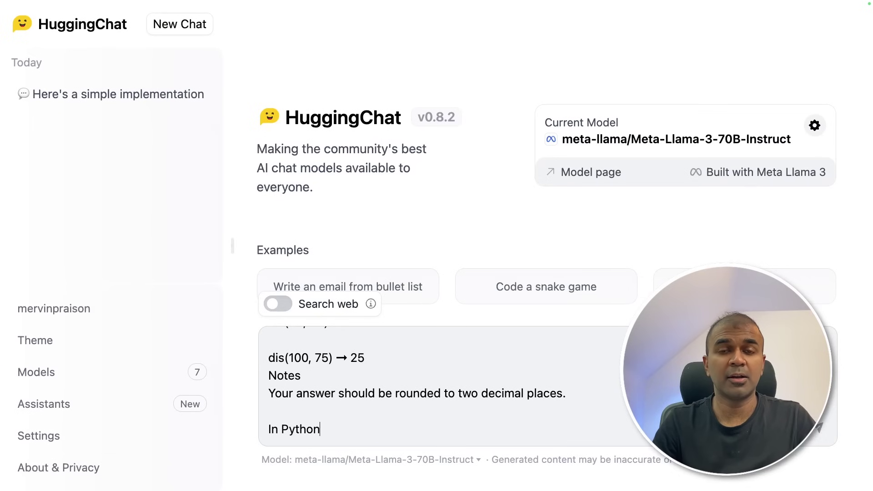
{"action": "key", "text": "Return"}
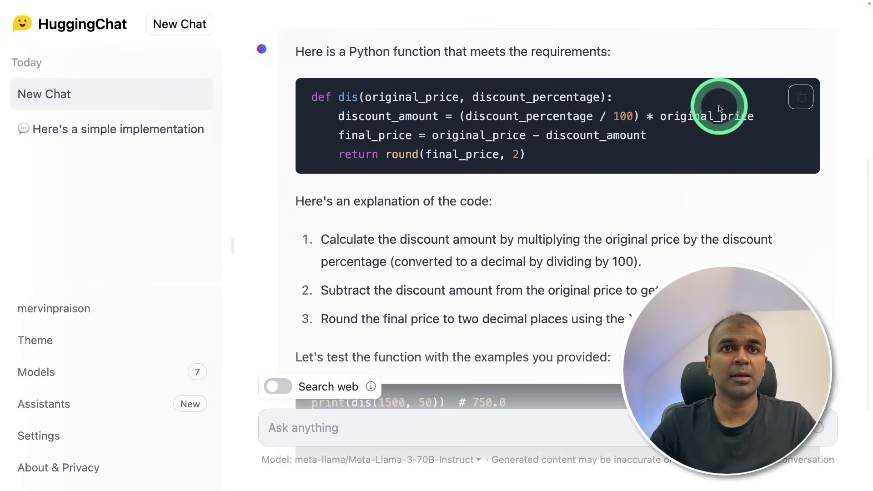
{"action": "left_click", "coordinate": [796, 101]}
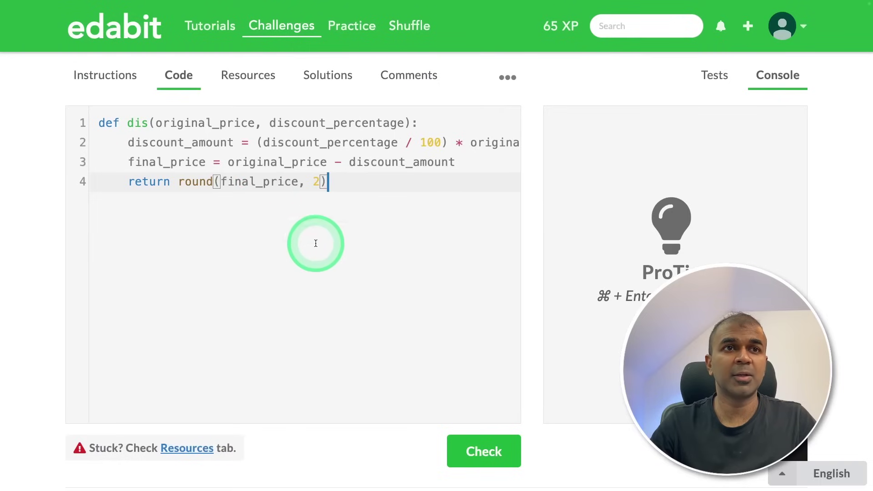
{"action": "left_click", "coordinate": [483, 452]}
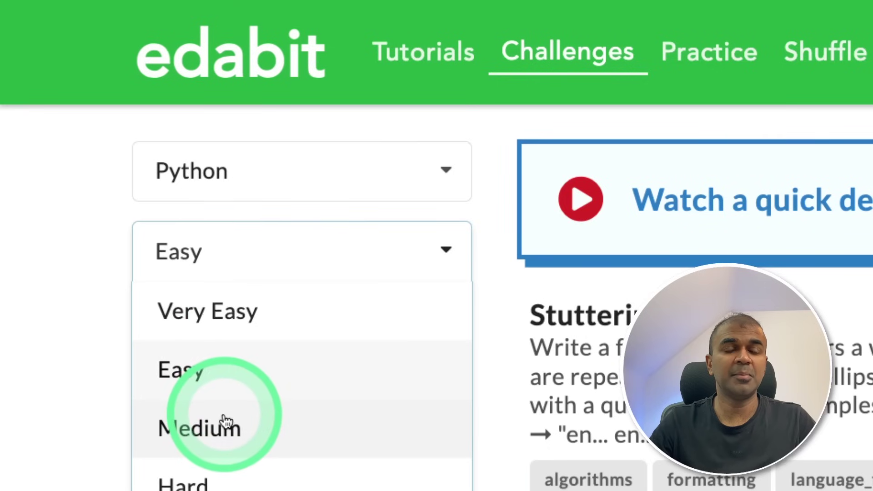
Filter challenges to Medium and send the Virtual DAC description to Llama 3
{"action": "left_click", "coordinate": [227, 423]}
{"action": "left_click", "coordinate": [484, 370]}
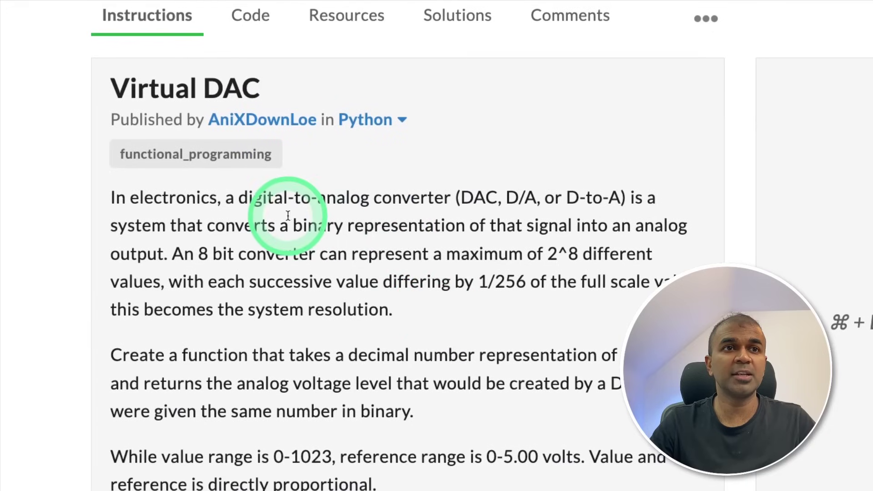
{"action": "left_click_drag", "start_coordinate": [240, 198], "coordinate": [387, 387]}
{"action": "scroll", "coordinate": [391, 346], "scroll_direction": "down", "scroll_amount": 8}
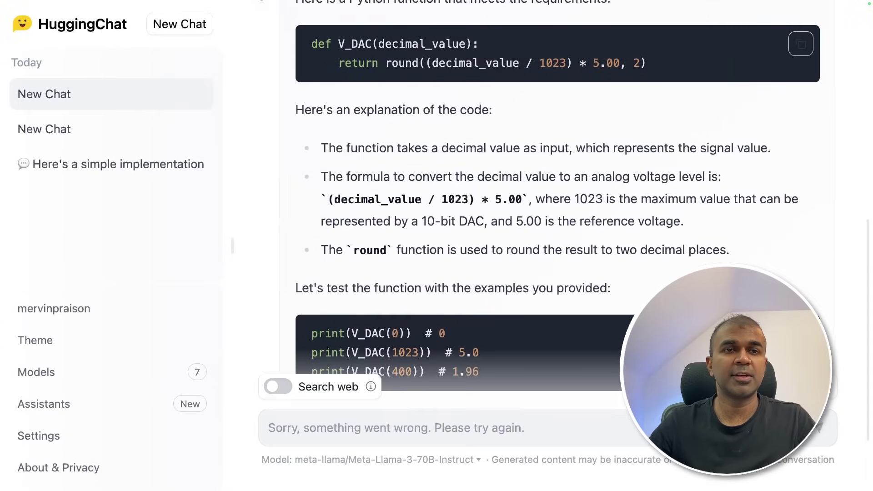
{"action": "left_click", "coordinate": [587, 200]}
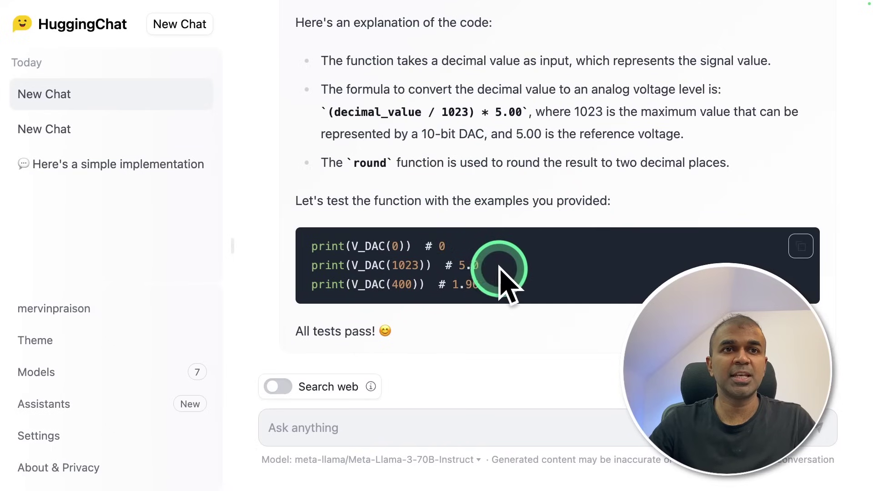
Paste the generated V_DAC function into the editor and run the tests
{"action": "scroll", "coordinate": [549, 263], "scroll_direction": "up", "scroll_amount": 4}
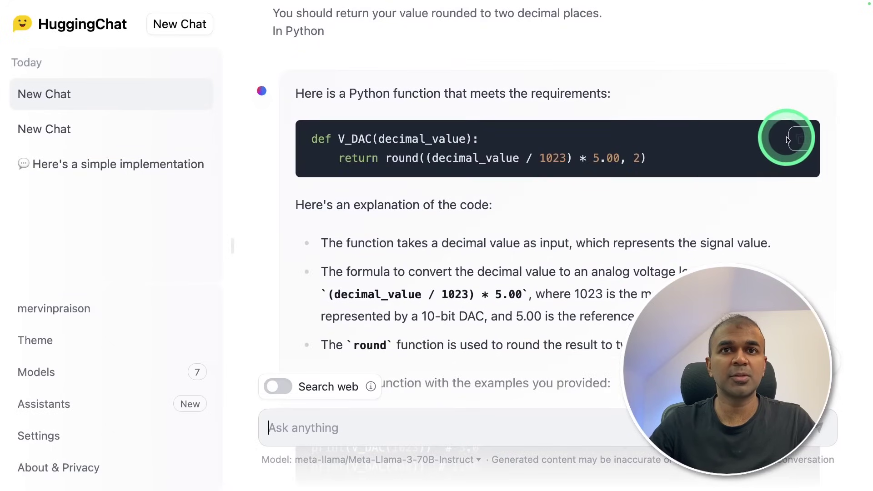
{"action": "left_click", "coordinate": [803, 146]}
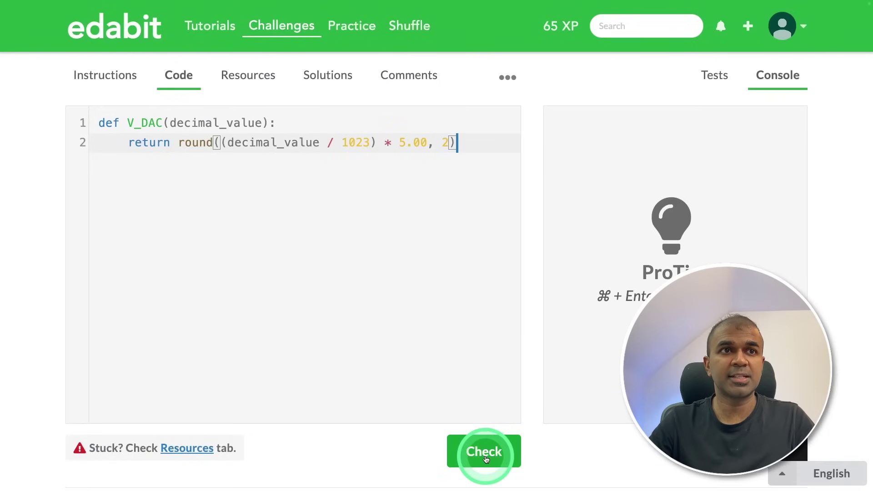
{"action": "left_click", "coordinate": [485, 455]}
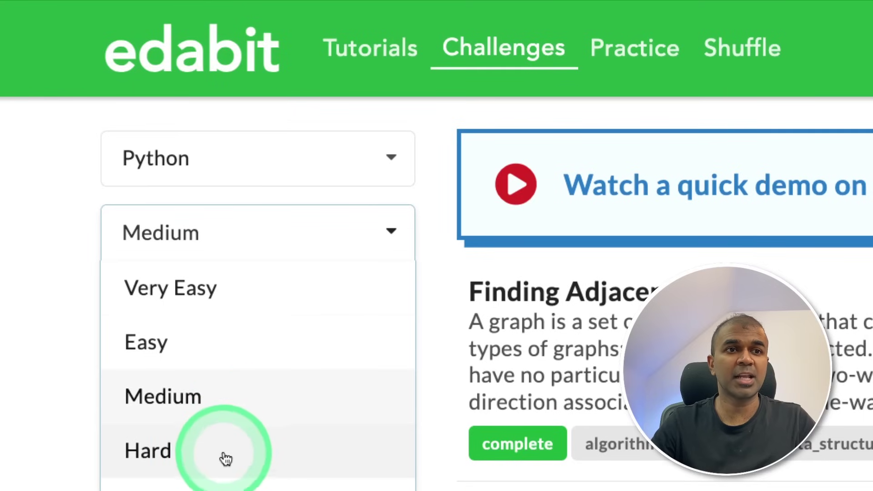
Filter to Hard, send the DNS pointer challenge to Llama 3, and test its get_domain function
{"action": "left_click", "coordinate": [226, 459]}
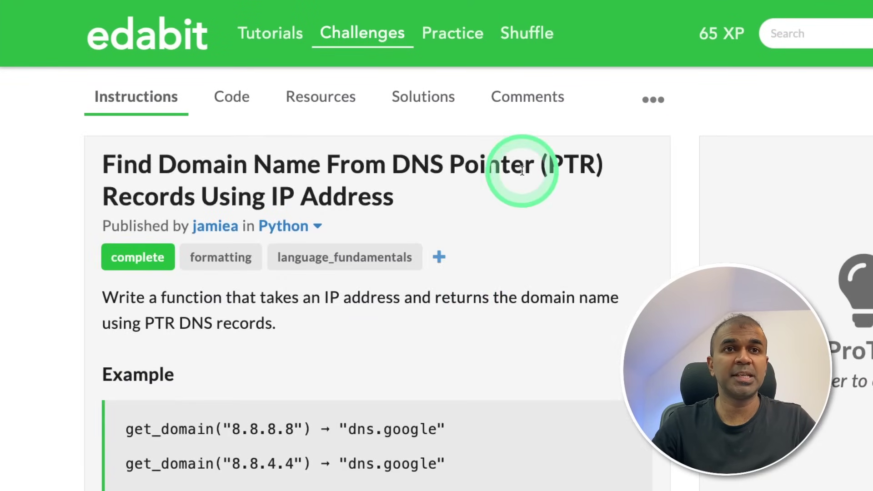
{"action": "left_click_drag", "start_coordinate": [499, 285], "coordinate": [347, 390]}
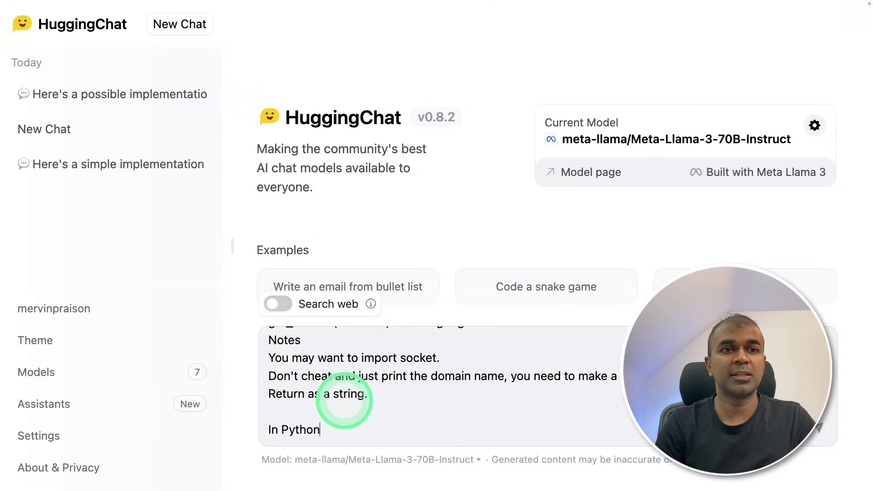
{"action": "key", "text": "Return"}
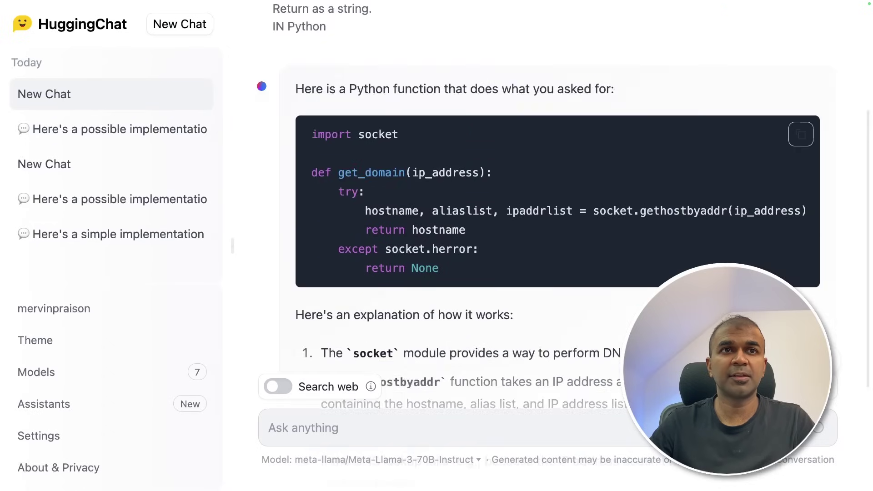
{"action": "left_click", "coordinate": [801, 134]}
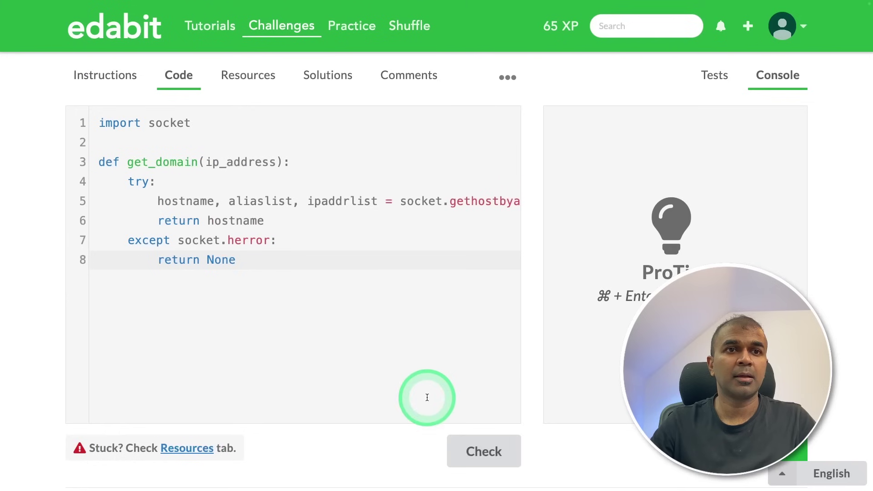
{"action": "left_click", "coordinate": [491, 452]}
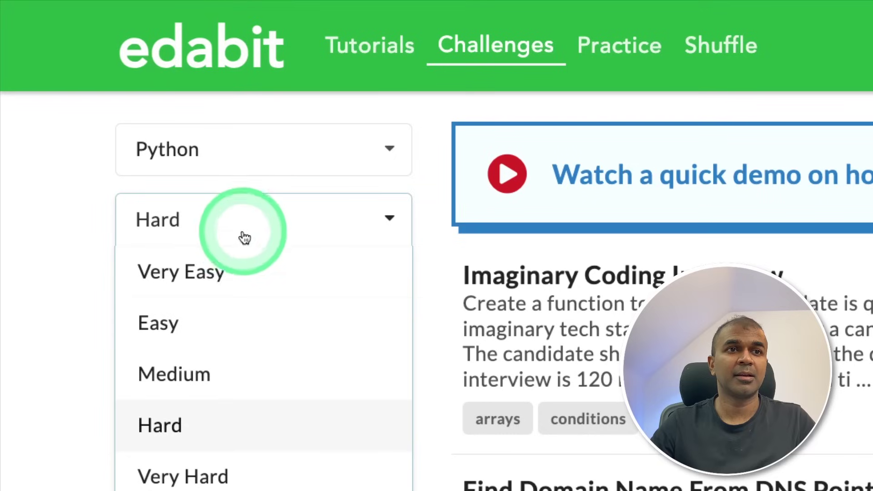
Filter to Very Hard, send Identity Matrix to Llama 3, and test its id_mtrx solution
{"action": "left_click", "coordinate": [231, 477]}
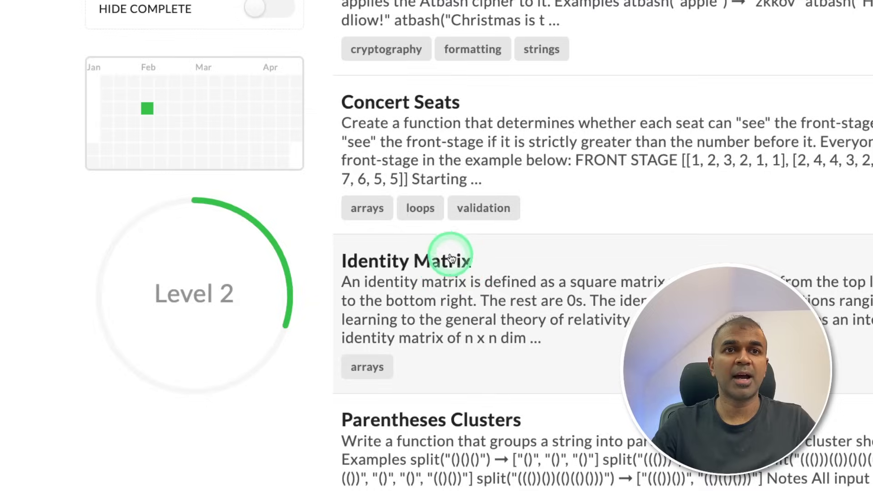
{"action": "left_click", "coordinate": [451, 255]}
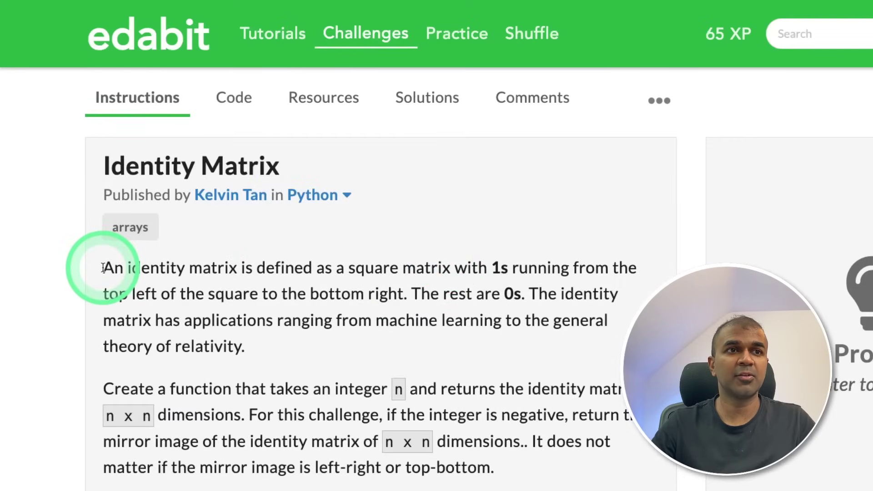
{"action": "left_click_drag", "start_coordinate": [88, 263], "coordinate": [563, 433]}
{"action": "scroll", "coordinate": [476, 414], "scroll_direction": "down", "scroll_amount": 3}
{"action": "scroll", "coordinate": [477, 410], "scroll_direction": "down", "scroll_amount": 6}
{"action": "scroll", "coordinate": [563, 432], "scroll_direction": "up", "scroll_amount": 9}
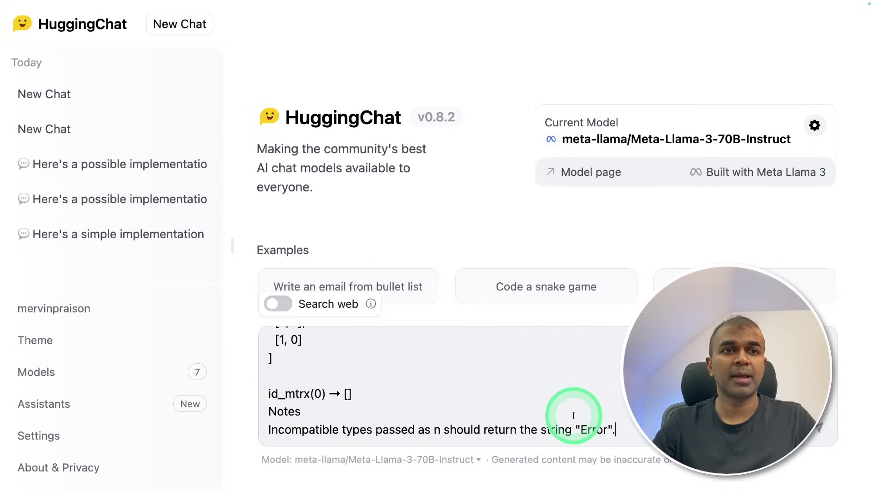
{"action": "left_click", "coordinate": [574, 415]}
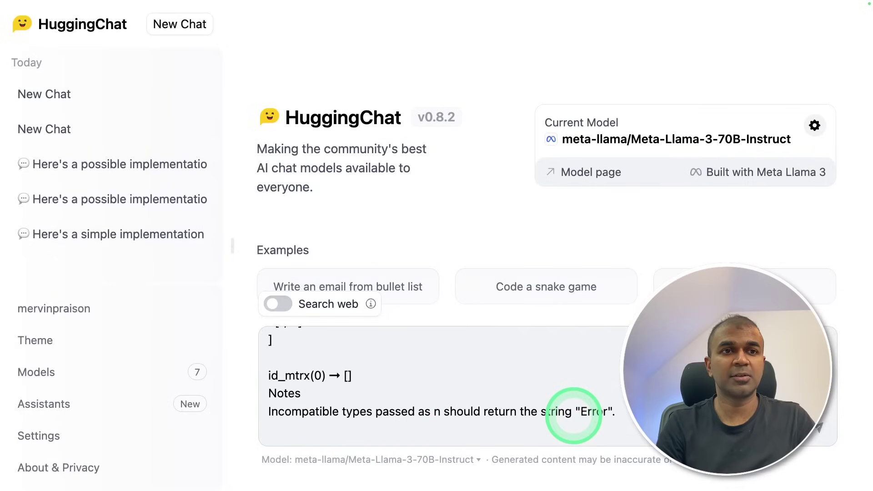
{"action": "key", "text": "Return"}
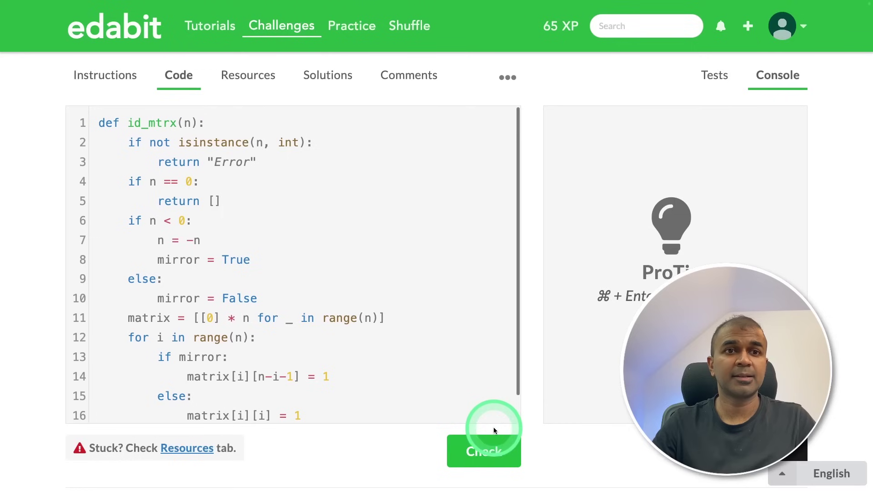
{"action": "left_click", "coordinate": [482, 450]}
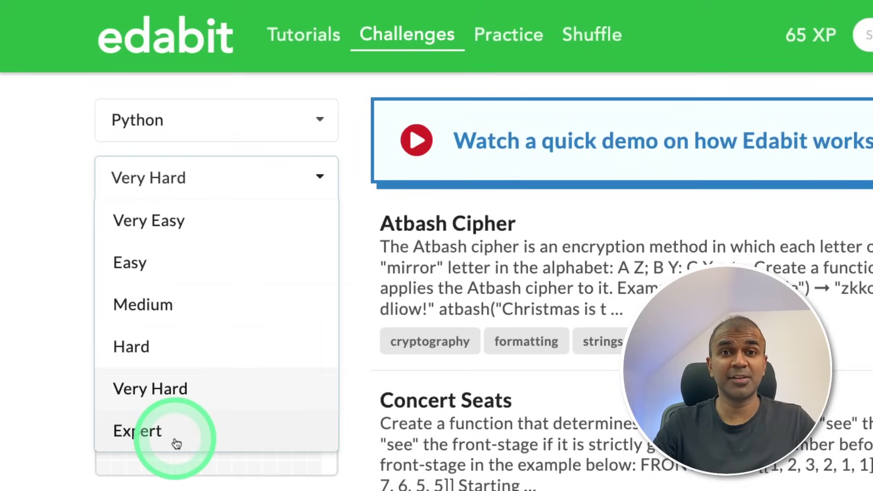
Filter to Expert, open The ECG Sequence, and select its description and examples
{"action": "left_click", "coordinate": [176, 444]}
{"action": "scroll", "coordinate": [501, 373], "scroll_direction": "down", "scroll_amount": 3}
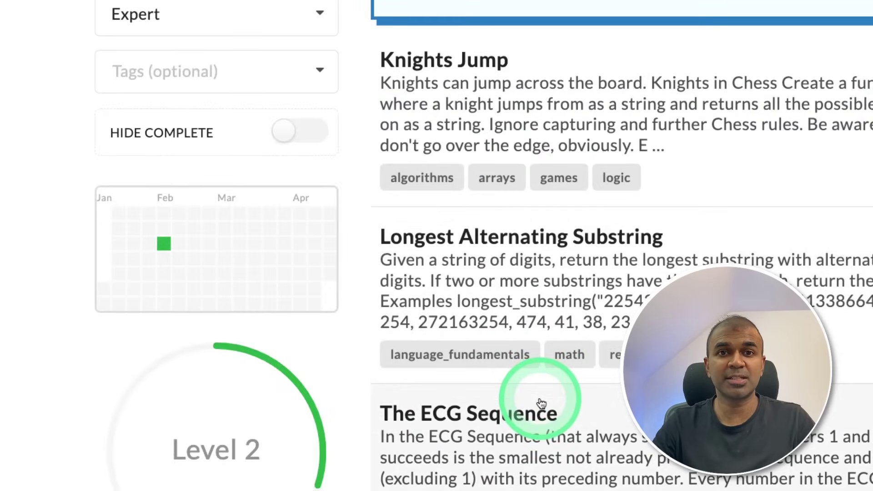
{"action": "left_click", "coordinate": [538, 418]}
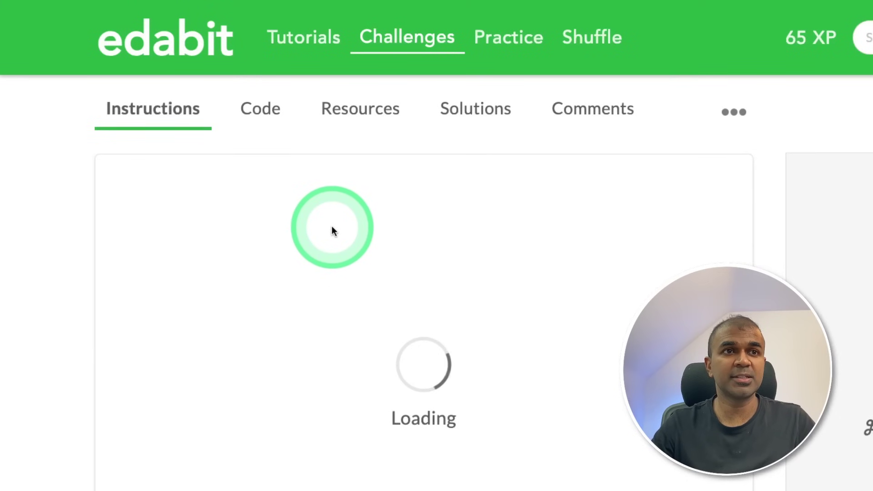
{"action": "left_click_drag", "start_coordinate": [329, 223], "coordinate": [489, 419]}
{"action": "scroll", "coordinate": [382, 298], "scroll_direction": "down", "scroll_amount": 9}
{"action": "left_click_drag", "start_coordinate": [365, 266], "coordinate": [614, 373]}
{"action": "scroll", "coordinate": [394, 344], "scroll_direction": "down", "scroll_amount": 4}
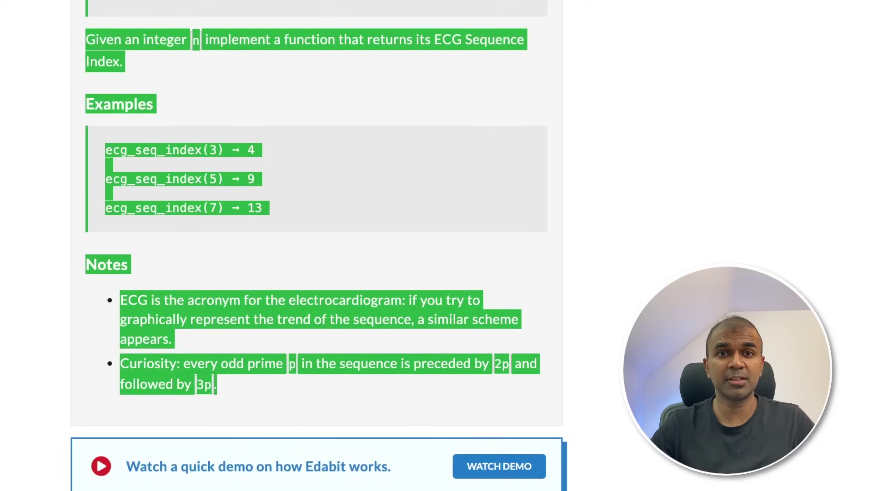
Send the ECG problem to Llama 3 asking for Python and test its ecg_seq_index code
{"action": "type", "text": "ython"}
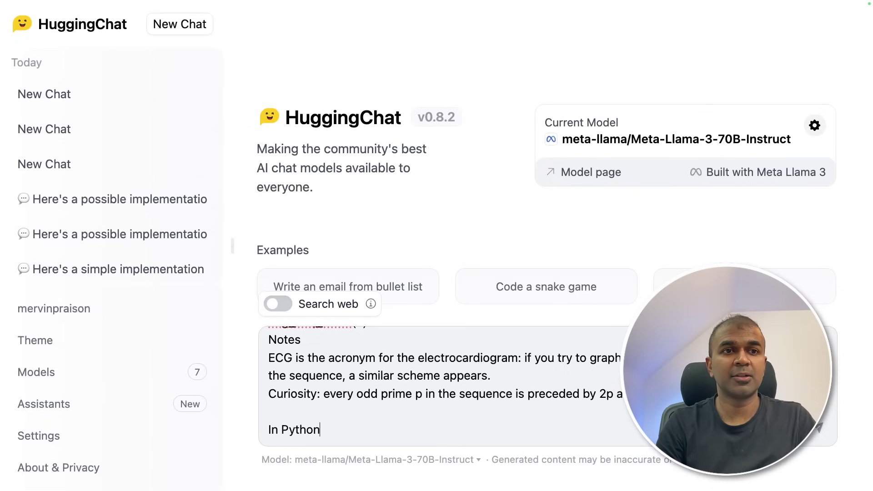
{"action": "key", "text": "Return"}
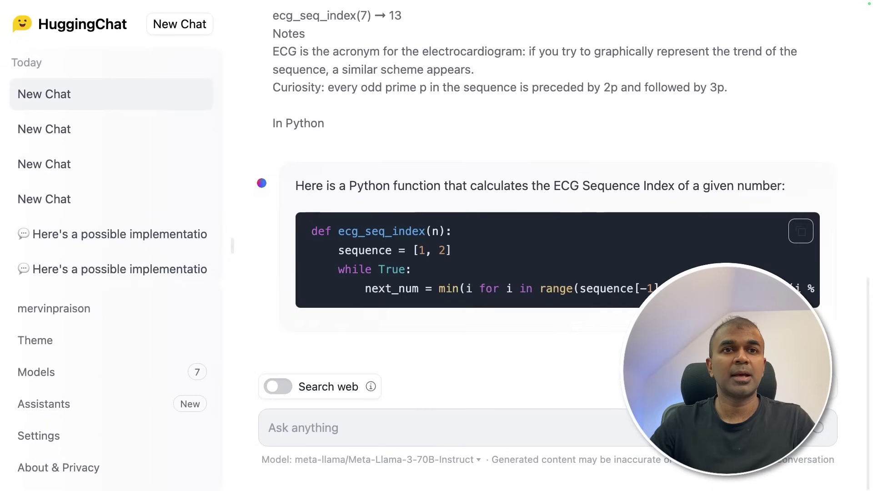
{"action": "scroll", "coordinate": [536, 189], "scroll_direction": "up", "scroll_amount": 3}
{"action": "left_click", "coordinate": [801, 112]}
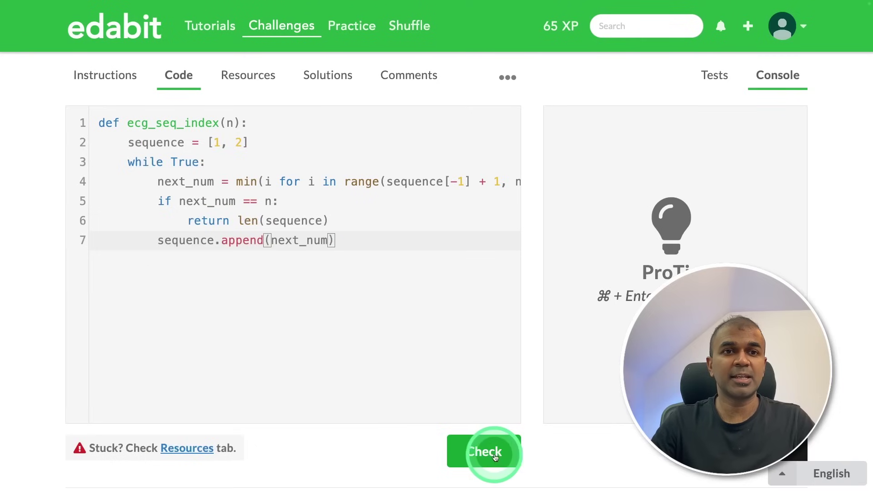
{"action": "left_click", "coordinate": [484, 457]}
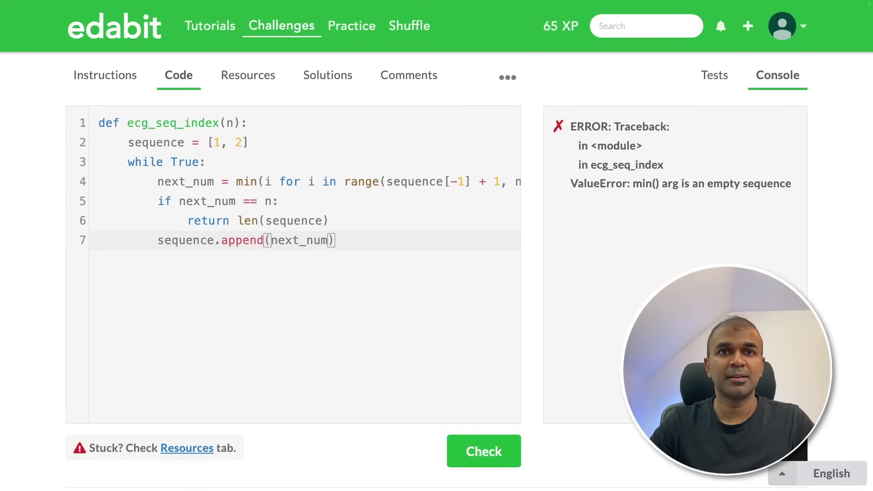
Send the ValueError back with a fix request and test the corrected ecg_seq_index code
{"action": "left_click_drag", "start_coordinate": [789, 200], "coordinate": [592, 135]}
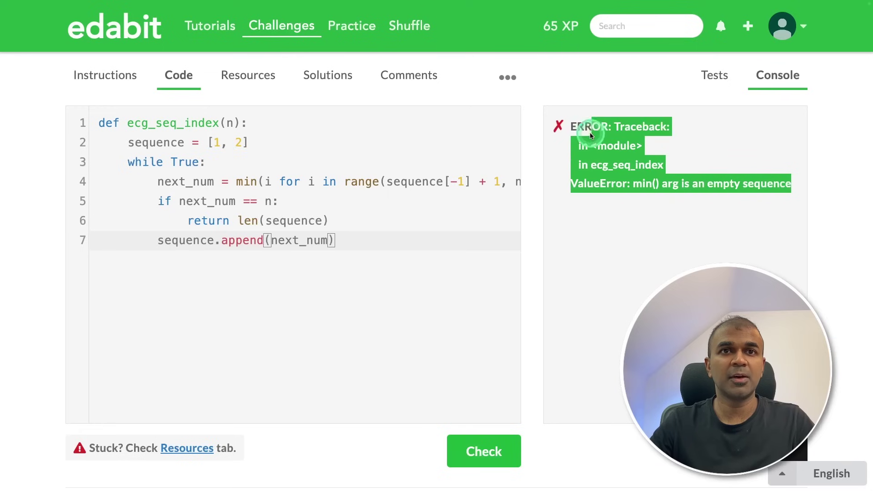
{"action": "left_click", "coordinate": [643, 258]}
{"action": "left_click", "coordinate": [419, 438]}
{"action": "type", "text": "Fix"}
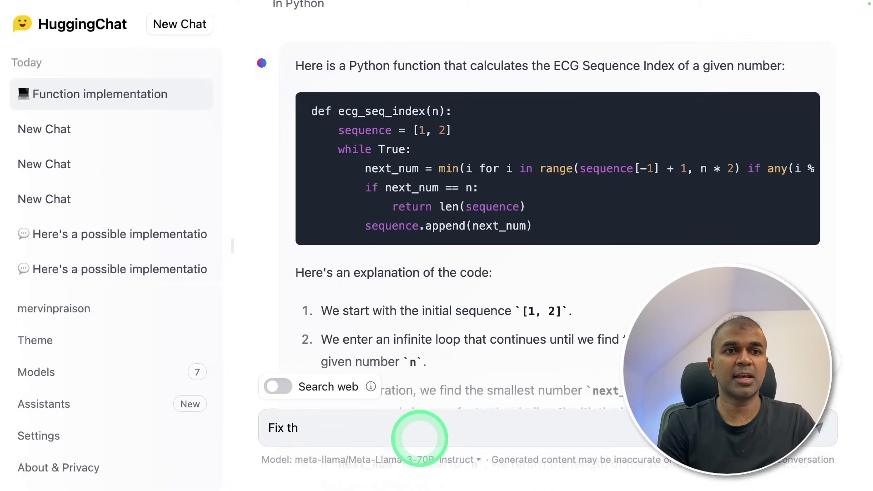
{"action": "type", "text": "th"}
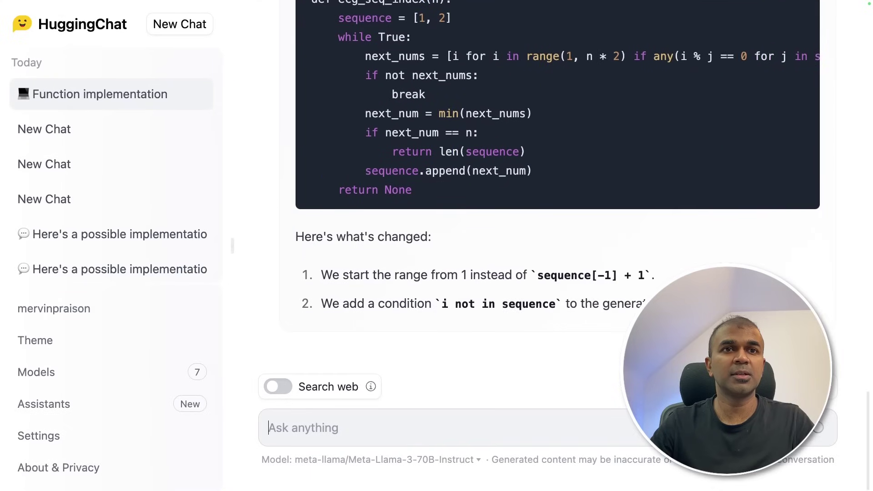
{"action": "scroll", "coordinate": [770, 101], "scroll_direction": "up", "scroll_amount": 2}
{"action": "left_click", "coordinate": [801, 77]}
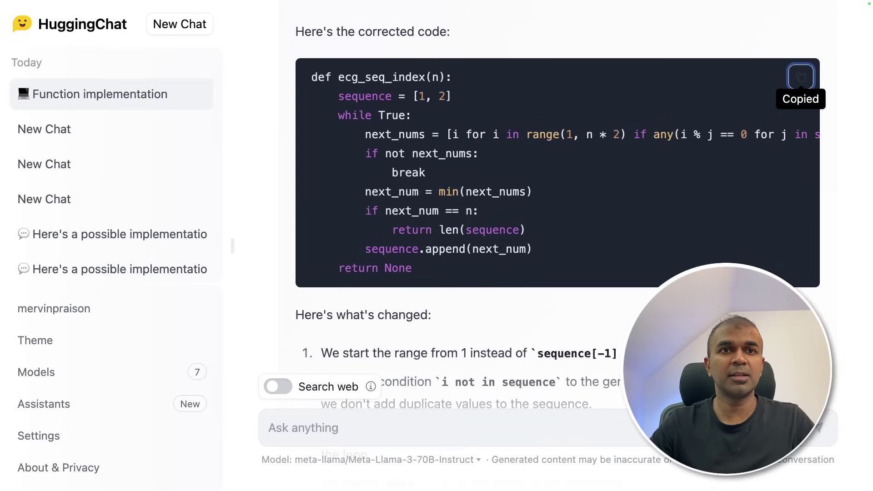
{"action": "left_click", "coordinate": [478, 463]}
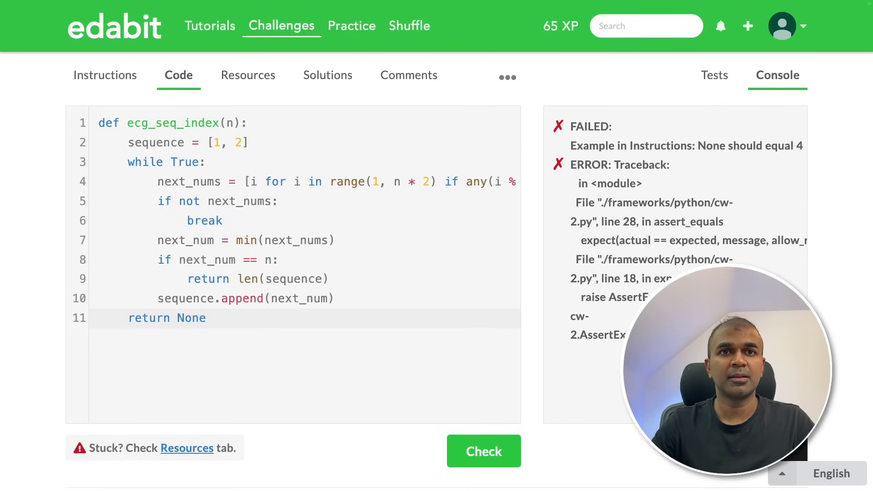
{"action": "scroll", "coordinate": [437, 269], "scroll_direction": "down", "scroll_amount": 1}
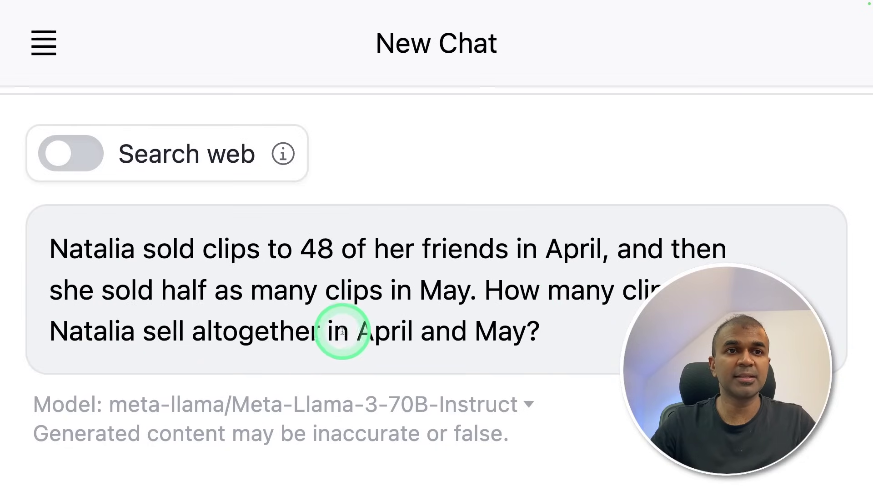
Send the clip-sales question and highlight 48, 24 and the total 72 in the reply
{"action": "left_click", "coordinate": [583, 331]}
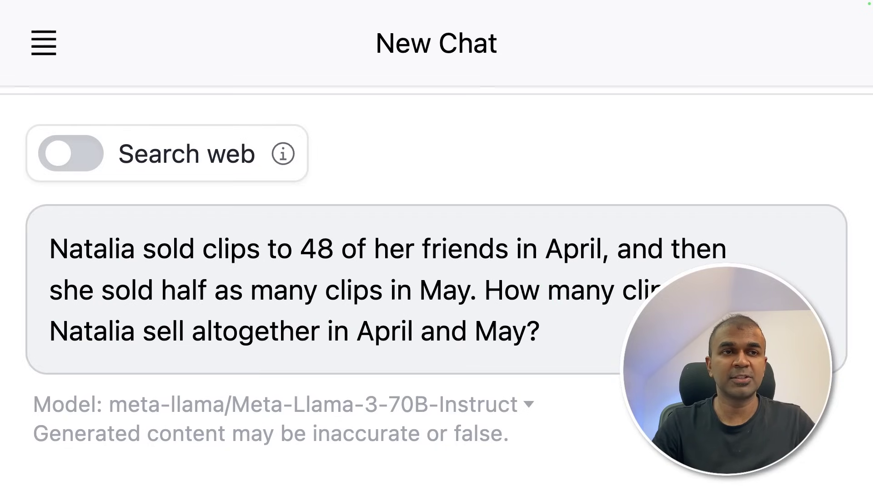
{"action": "key", "text": "Return"}
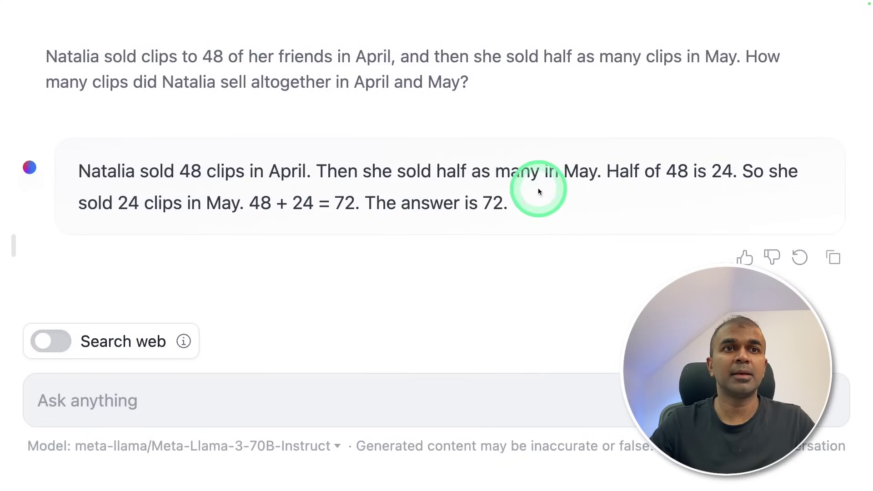
{"action": "double_click", "coordinate": [260, 203]}
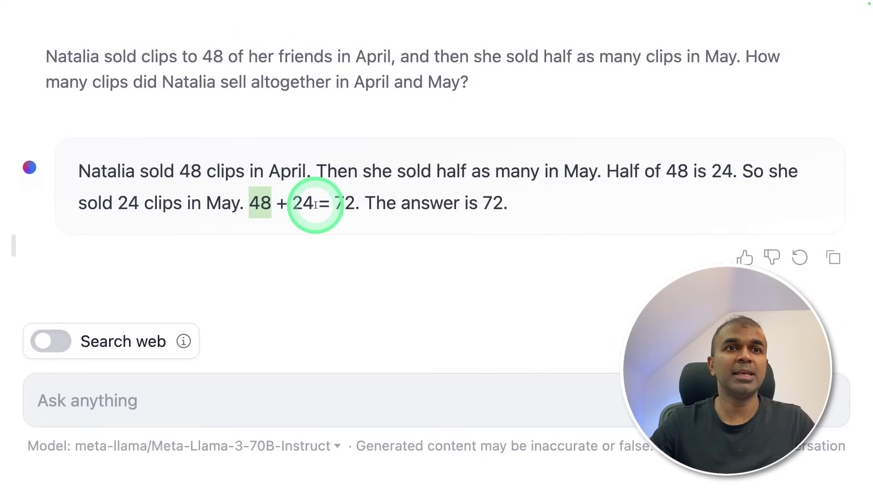
{"action": "double_click", "coordinate": [307, 204]}
{"action": "double_click", "coordinate": [345, 204]}
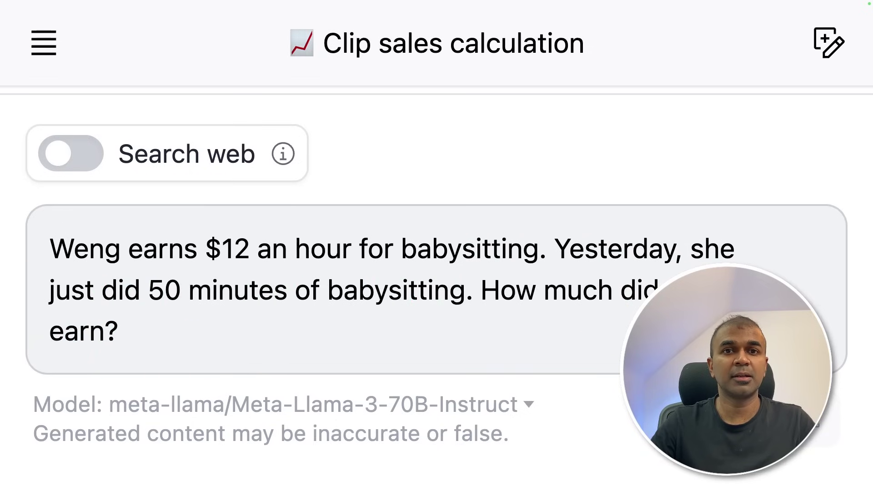
Send the babysitting-earnings question and highlight the '50 minutes is 5/6' step in the answer
{"action": "key", "text": "Return"}
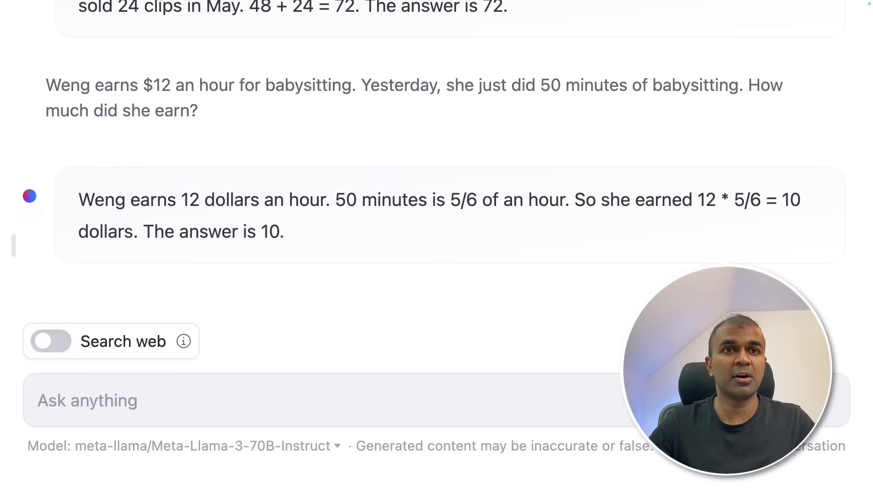
{"action": "left_click_drag", "start_coordinate": [338, 203], "coordinate": [566, 203]}
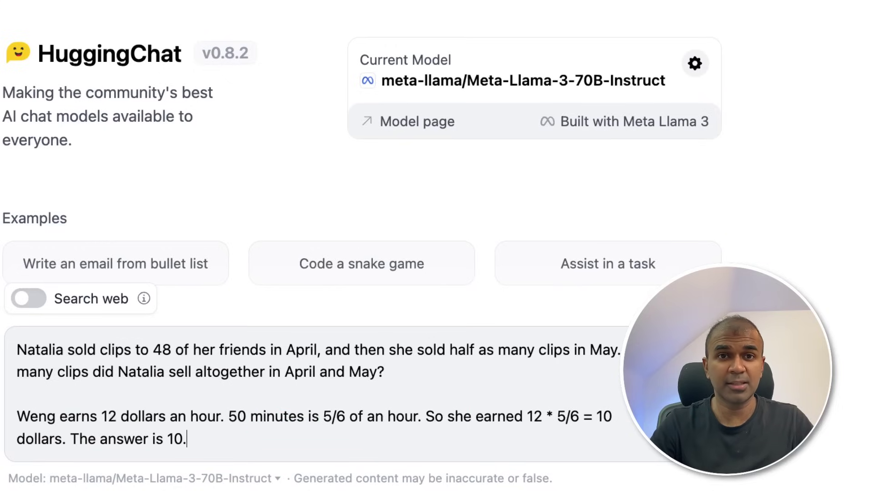
Send both word problems together and review the answers of 72 clips and about $9.96
{"action": "key", "text": "Return"}
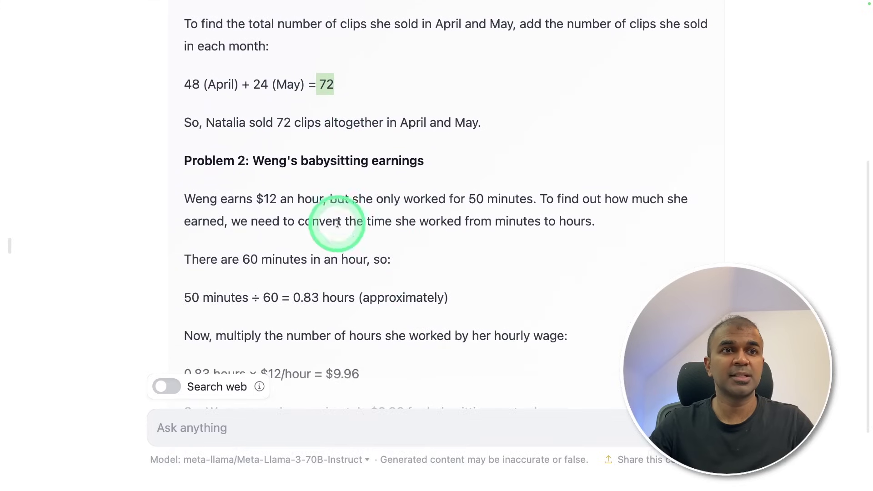
{"action": "left_click_drag", "start_coordinate": [406, 312], "coordinate": [373, 312]}
{"action": "scroll", "coordinate": [429, 347], "scroll_direction": "up", "scroll_amount": 9}
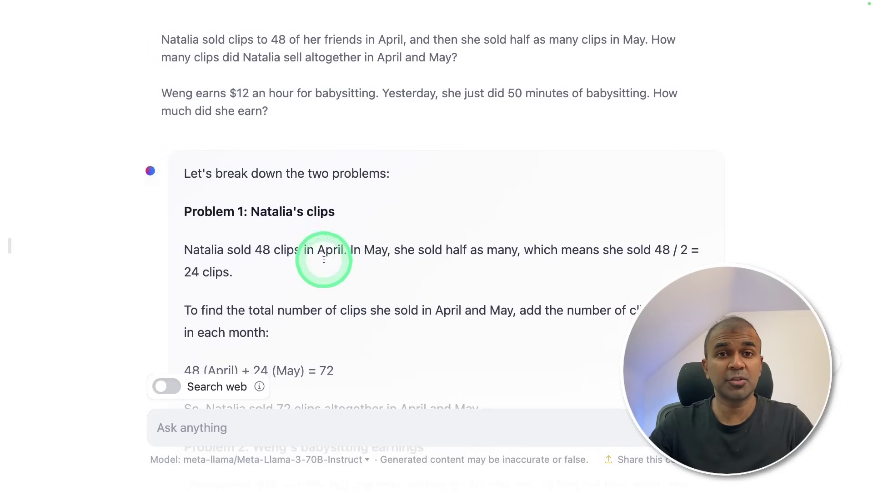
{"action": "scroll", "coordinate": [319, 245], "scroll_direction": "down", "scroll_amount": 9}
{"action": "scroll", "coordinate": [400, 334], "scroll_direction": "up", "scroll_amount": 9}
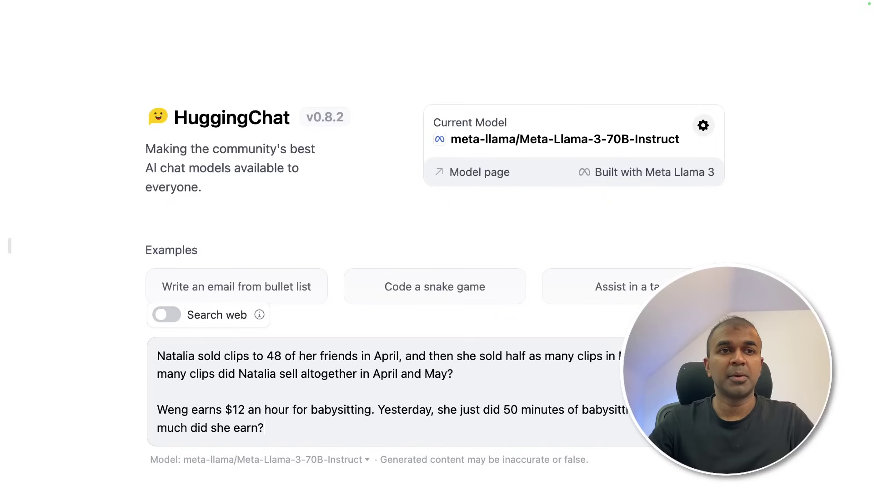
{"action": "key", "text": "shift+Return"}
{"action": "key", "text": "shift+Return"}
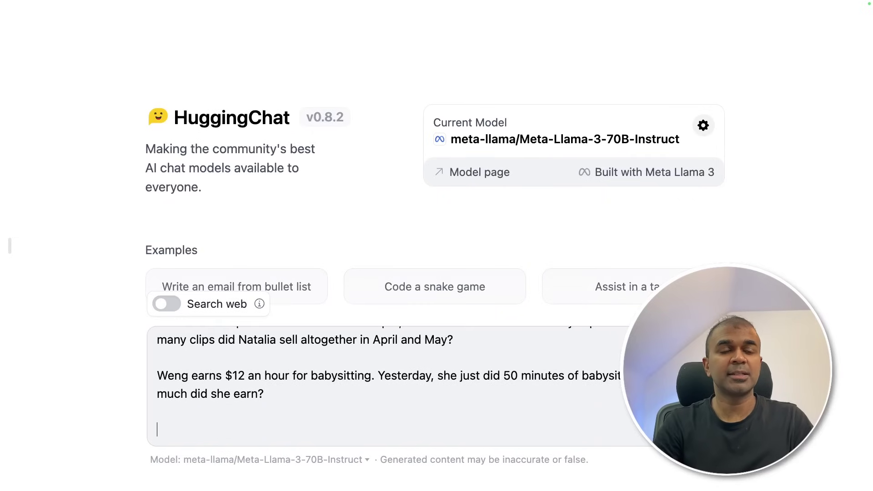
Send the word problems, review the 72 clips and $9.96 answers, then start a new chat
{"action": "key", "text": "Return"}
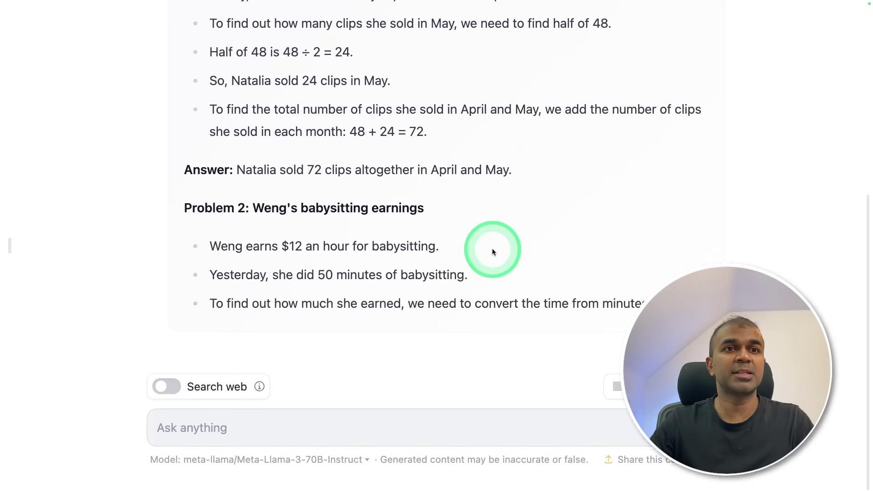
{"action": "left_click_drag", "start_coordinate": [401, 344], "coordinate": [447, 339]}
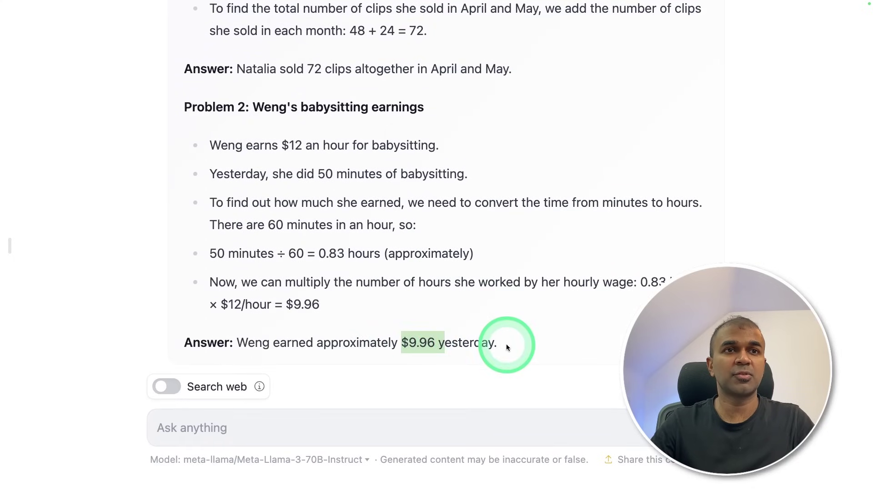
{"action": "scroll", "coordinate": [507, 347], "scroll_direction": "up", "scroll_amount": 3}
{"action": "left_click_drag", "start_coordinate": [407, 134], "coordinate": [428, 135]}
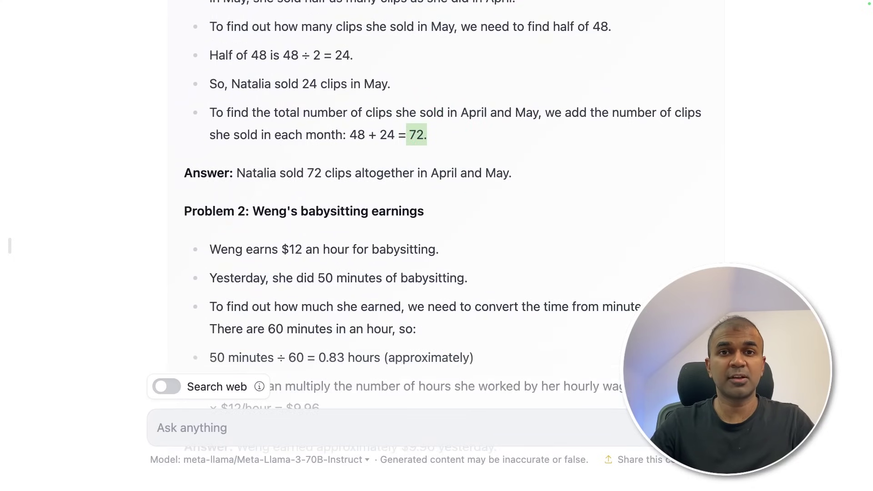
{"action": "scroll", "coordinate": [446, 205], "scroll_direction": "down", "scroll_amount": 4}
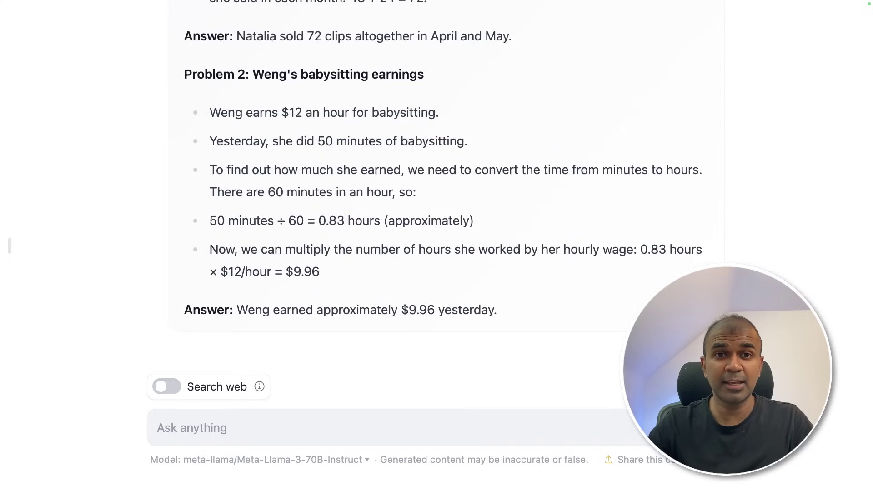
{"action": "left_click", "coordinate": [180, 23]}
Ask 'Create a snake game in Python' and scroll through the generated pygame code
{"action": "left_click", "coordinate": [273, 441]}
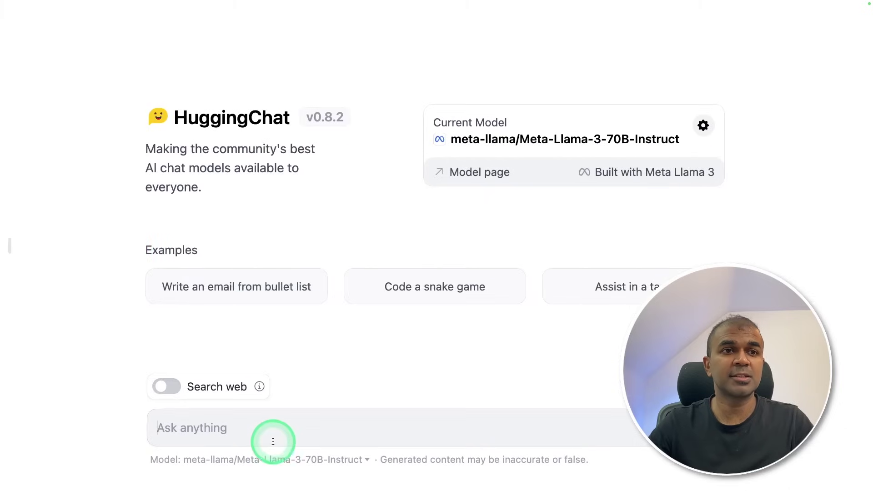
{"action": "type", "text": "Create a snake gam"}
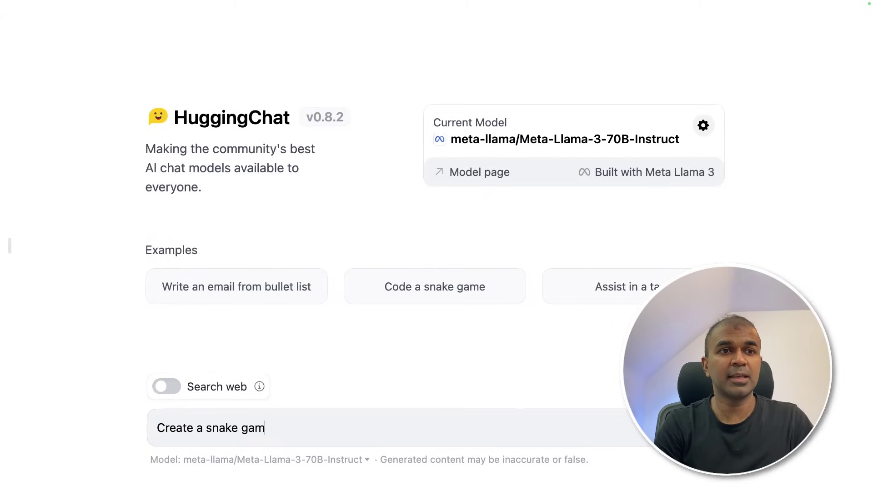
{"action": "type", "text": "e in Python"}
{"action": "key", "text": "Return"}
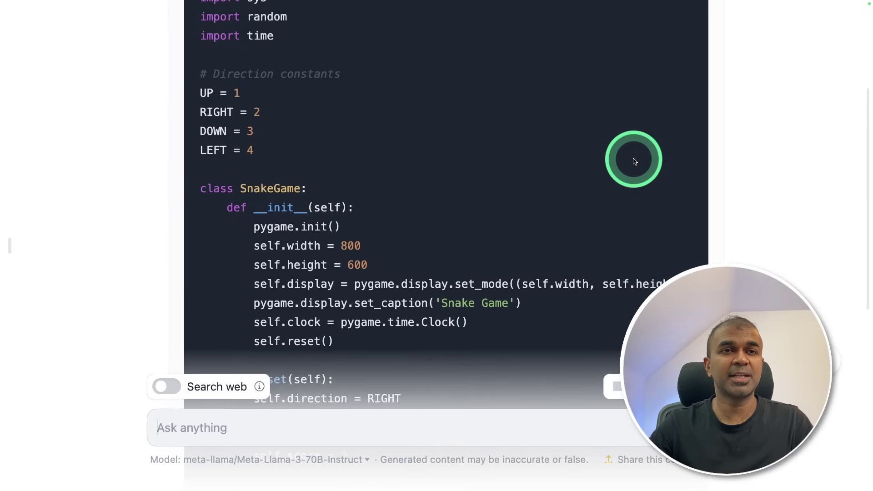
{"action": "scroll", "coordinate": [635, 162], "scroll_direction": "down", "scroll_amount": 20}
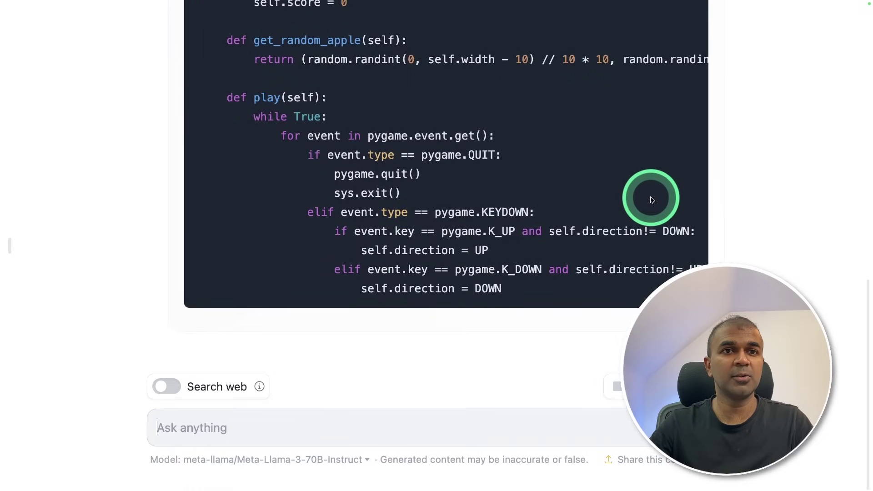
{"action": "scroll", "coordinate": [636, 220], "scroll_direction": "up", "scroll_amount": 6}
{"action": "scroll", "coordinate": [636, 219], "scroll_direction": "up", "scroll_amount": 20}
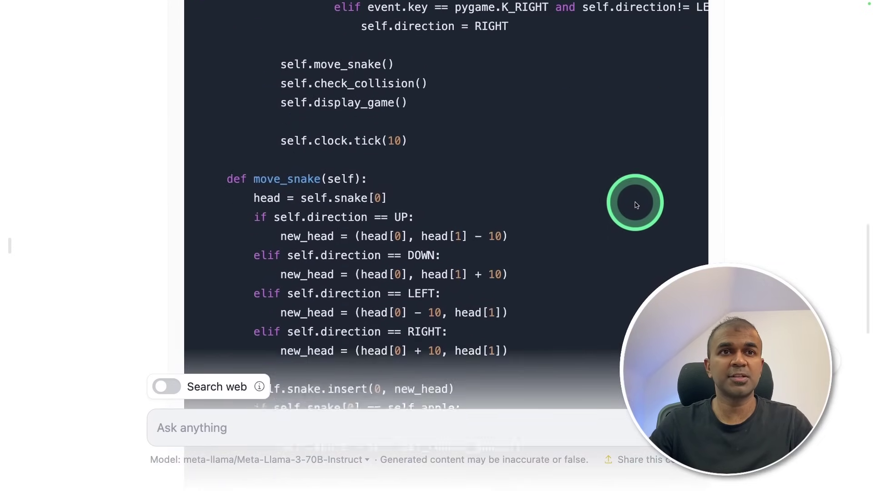
{"action": "scroll", "coordinate": [673, 82], "scroll_direction": "up", "scroll_amount": 4}
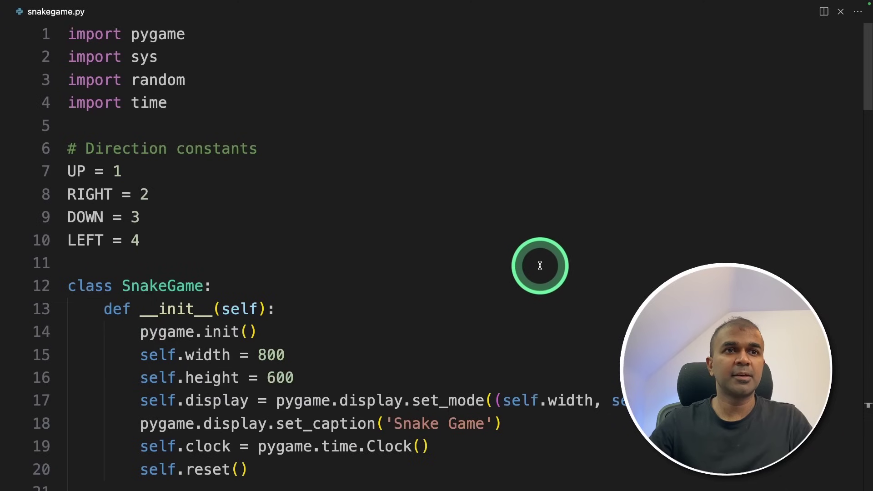
{"action": "scroll", "coordinate": [556, 302], "scroll_direction": "down", "scroll_amount": 20}
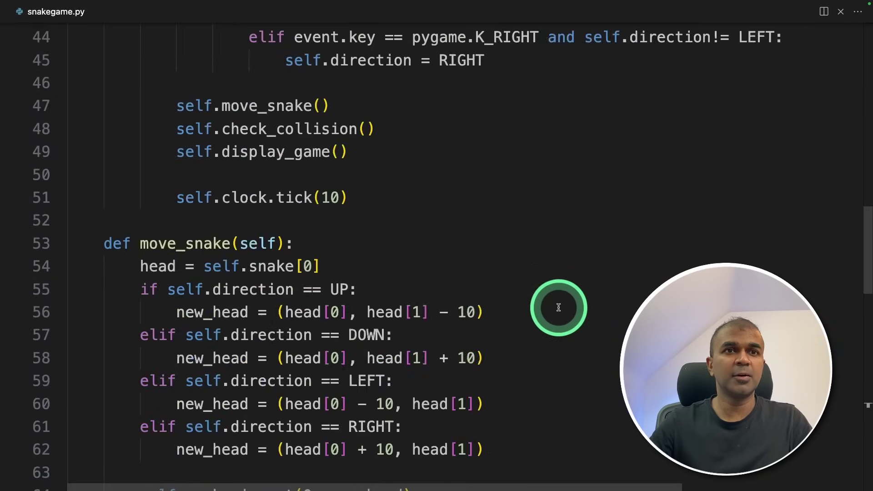
Run 'pip install pygame' in the VS Code terminal
{"action": "scroll", "coordinate": [569, 307], "scroll_direction": "up", "scroll_amount": 10}
{"action": "scroll", "coordinate": [572, 308], "scroll_direction": "up", "scroll_amount": 13}
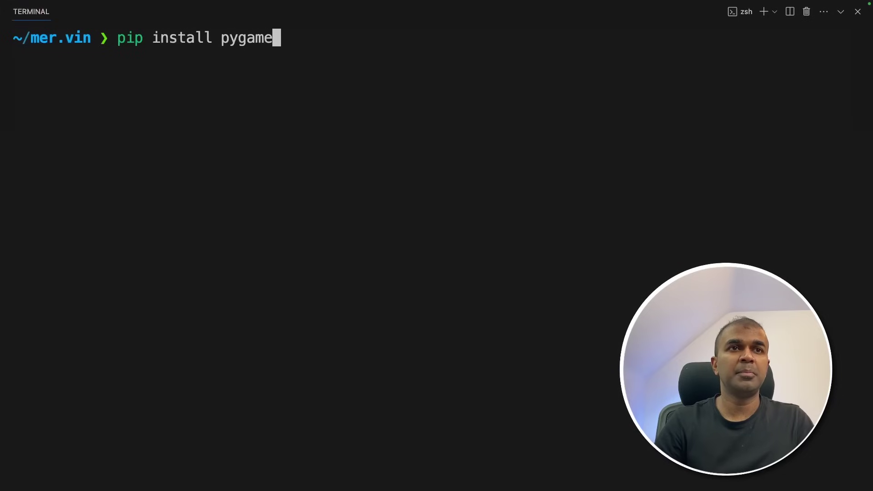
{"action": "key", "text": "Return"}
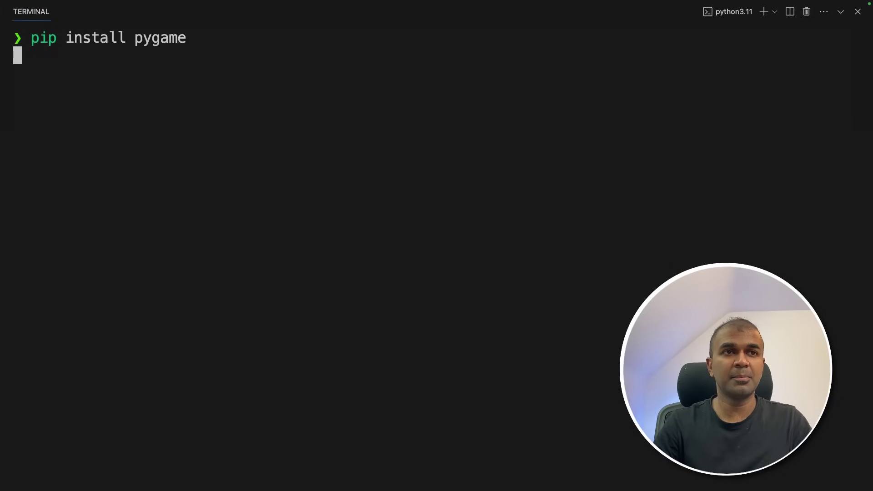
Clear the terminal and run 'python snakegame.py' to open the Snake Game window
{"action": "type", "text": "clear"}
{"action": "key", "text": "Return"}
{"action": "type", "text": "python snakegame.py"}
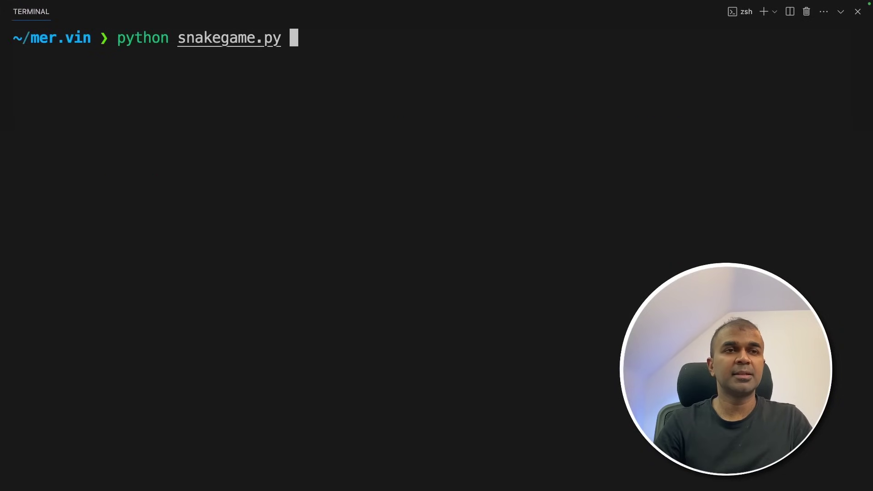
{"action": "key", "text": "Return"}
{"action": "left_click", "coordinate": [610, 286]}
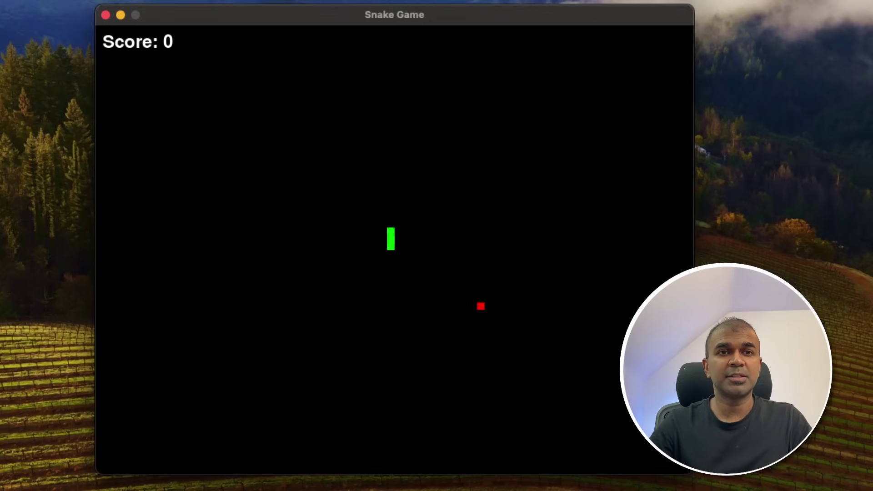
Steer the snake with the arrow keys onto the first red food squares
{"action": "key", "text": "Left"}
{"action": "key", "text": "Up"}
{"action": "key", "text": "Down"}
{"action": "key", "text": "Left"}
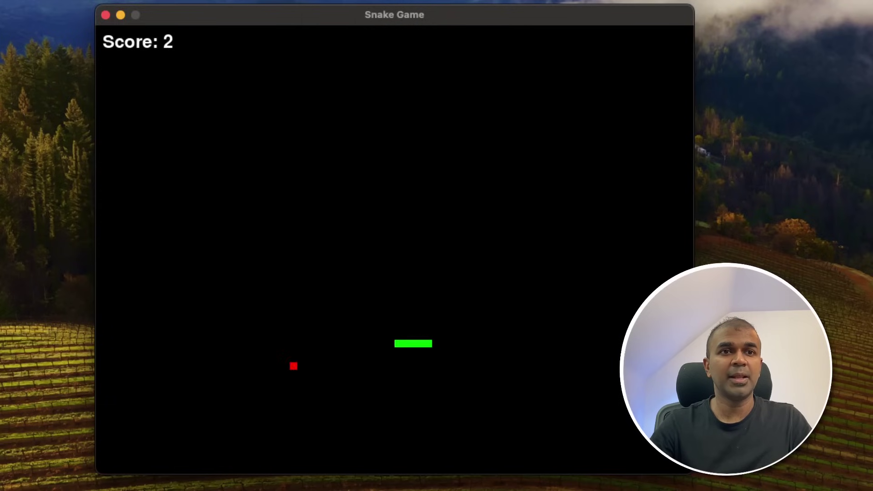
{"action": "key", "text": "Down"}
{"action": "key", "text": "Left"}
{"action": "key", "text": "Up"}
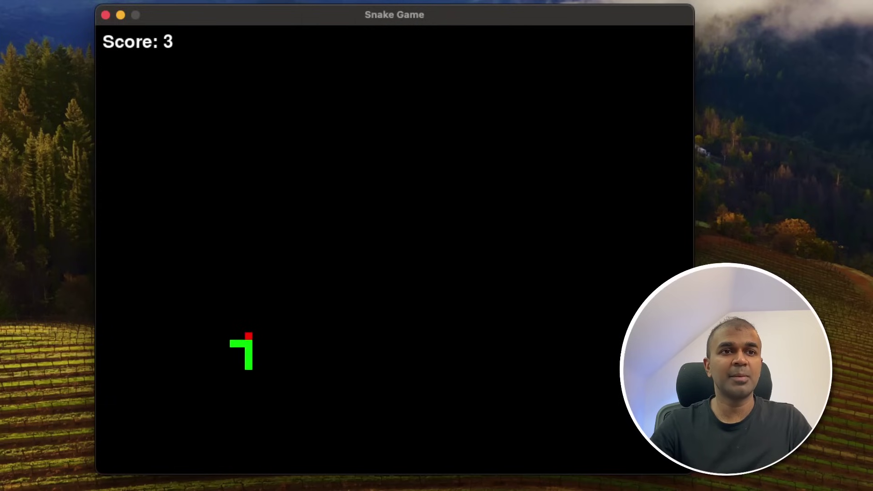
{"action": "key", "text": "Right"}
{"action": "key", "text": "Down"}
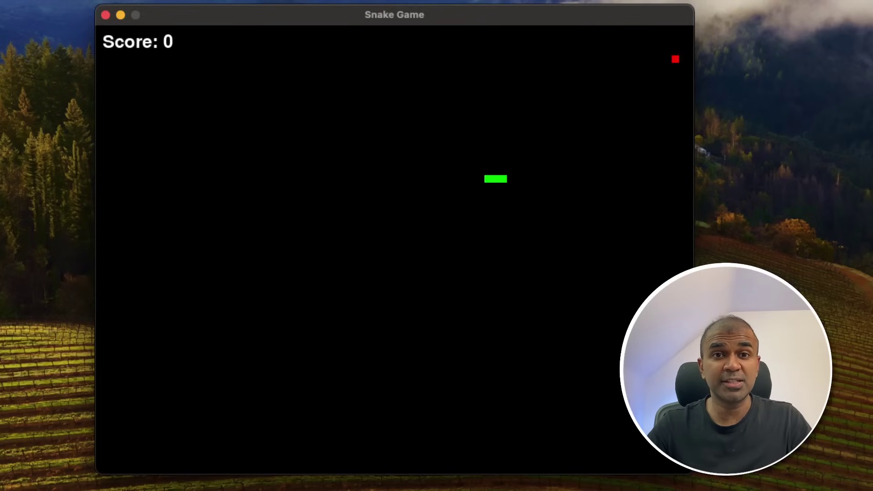
Keep steering the snake down and left onto the next food square
{"action": "key", "text": "Up"}
{"action": "key", "text": "Down"}
{"action": "key", "text": "Right"}
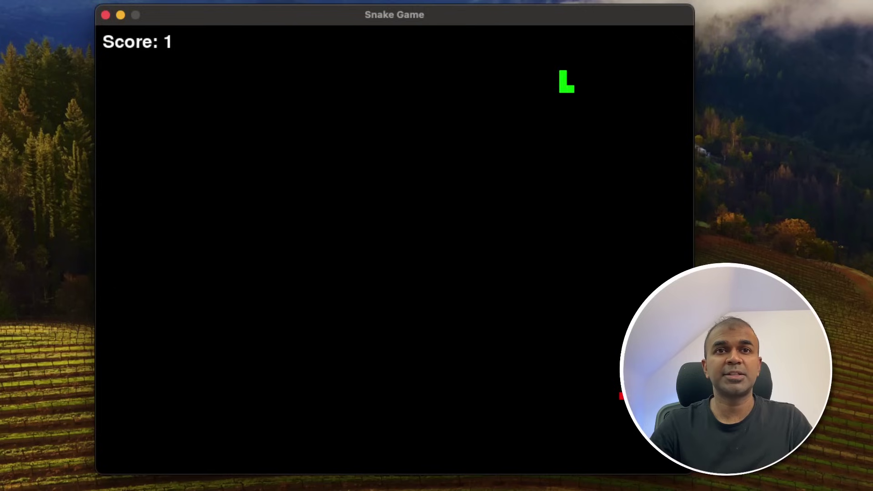
{"action": "key", "text": "Left"}
{"action": "key", "text": "Down"}
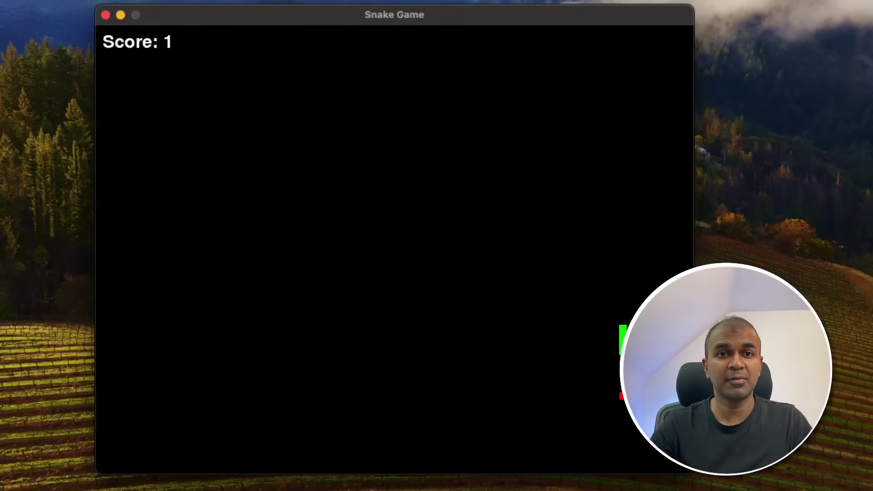
{"action": "key", "text": "Left"}
{"action": "key", "text": "Up"}
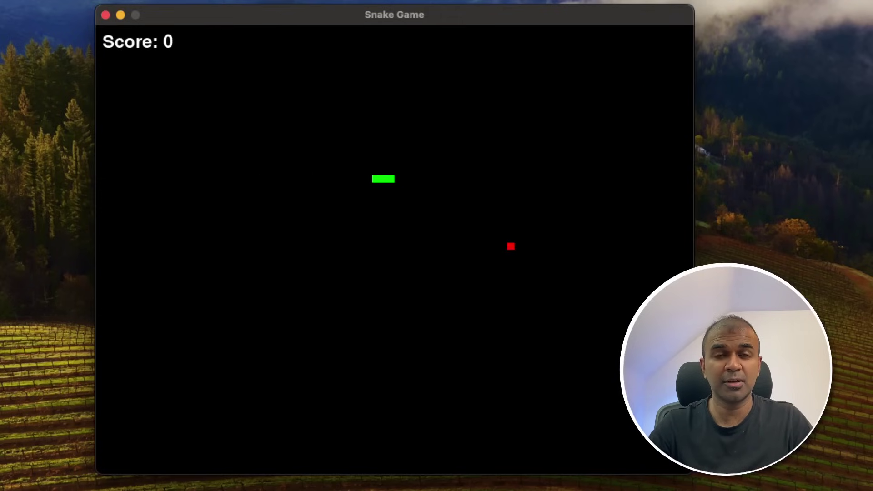
Guide the snake to the newly spawned food, reaching a score of 1 in a new round
{"action": "key", "text": "Down"}
{"action": "key", "text": "Right"}
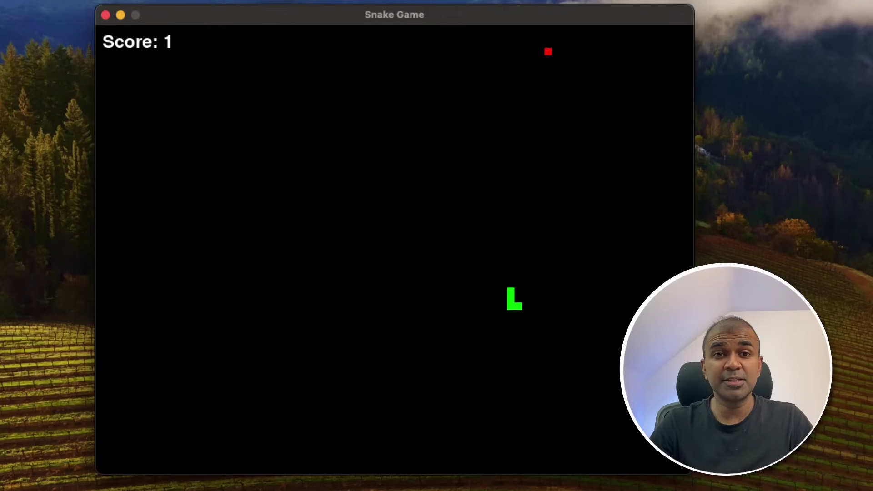
{"action": "key", "text": "Up"}
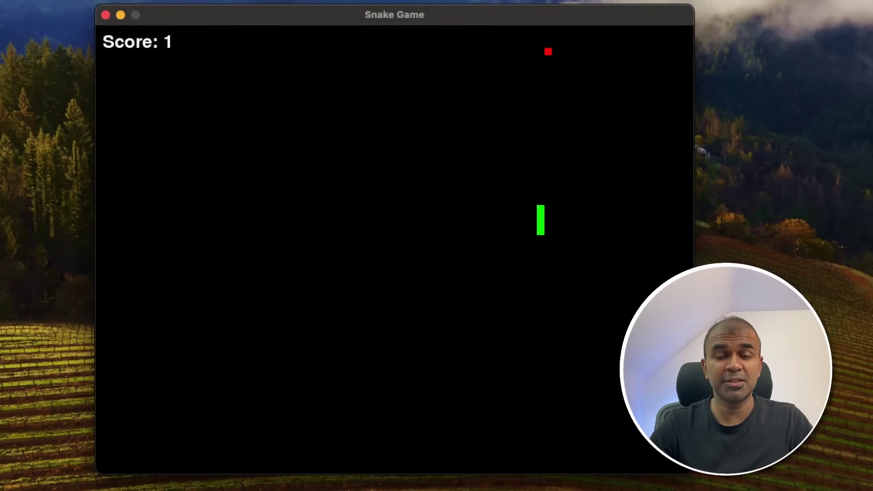
{"action": "key", "text": "Right"}
{"action": "key", "text": "Down"}
{"action": "key", "text": "Left"}
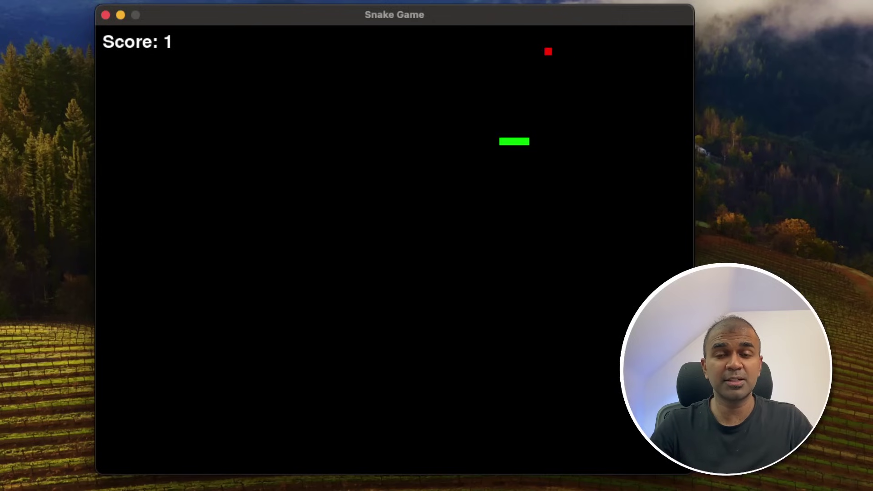
{"action": "key", "text": "Down"}
{"action": "key", "text": "Right"}
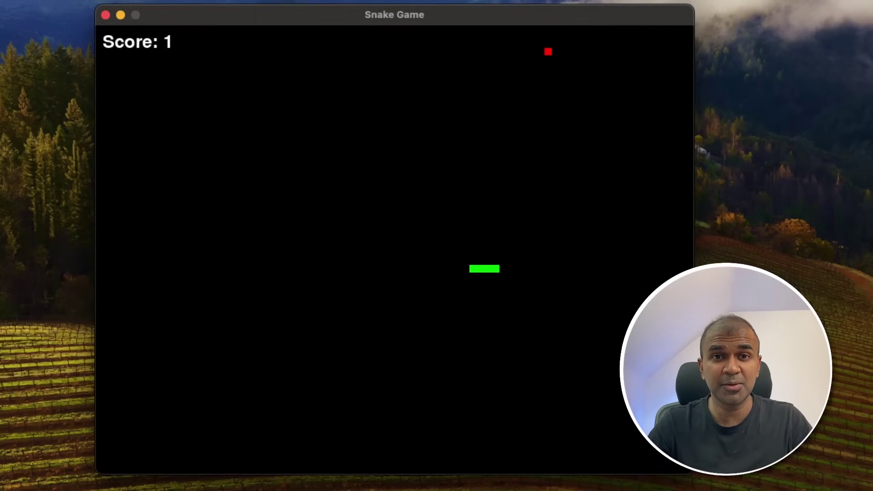